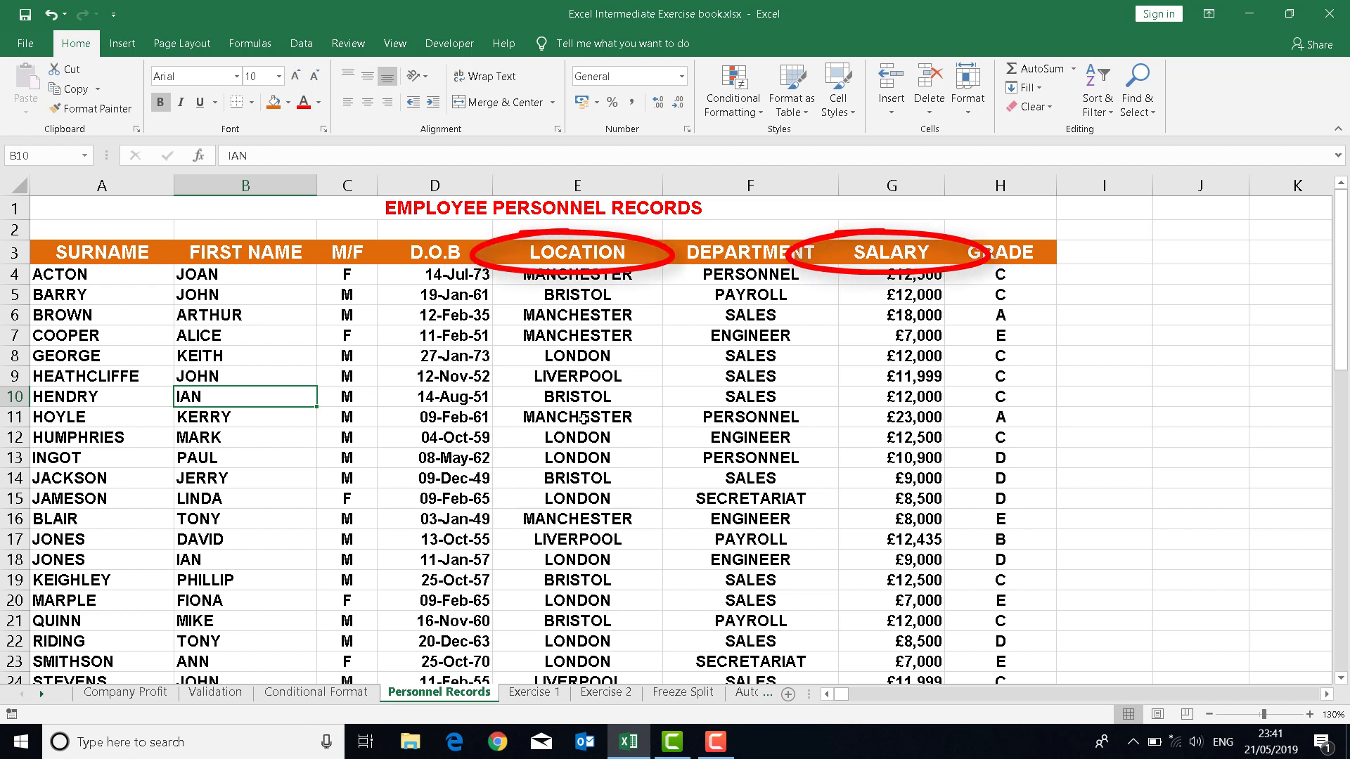
{"action": "left_click_drag", "start_coordinate": [611, 253], "coordinate": [610, 439]}
{"action": "left_click_drag", "start_coordinate": [611, 539], "coordinate": [597, 622]}
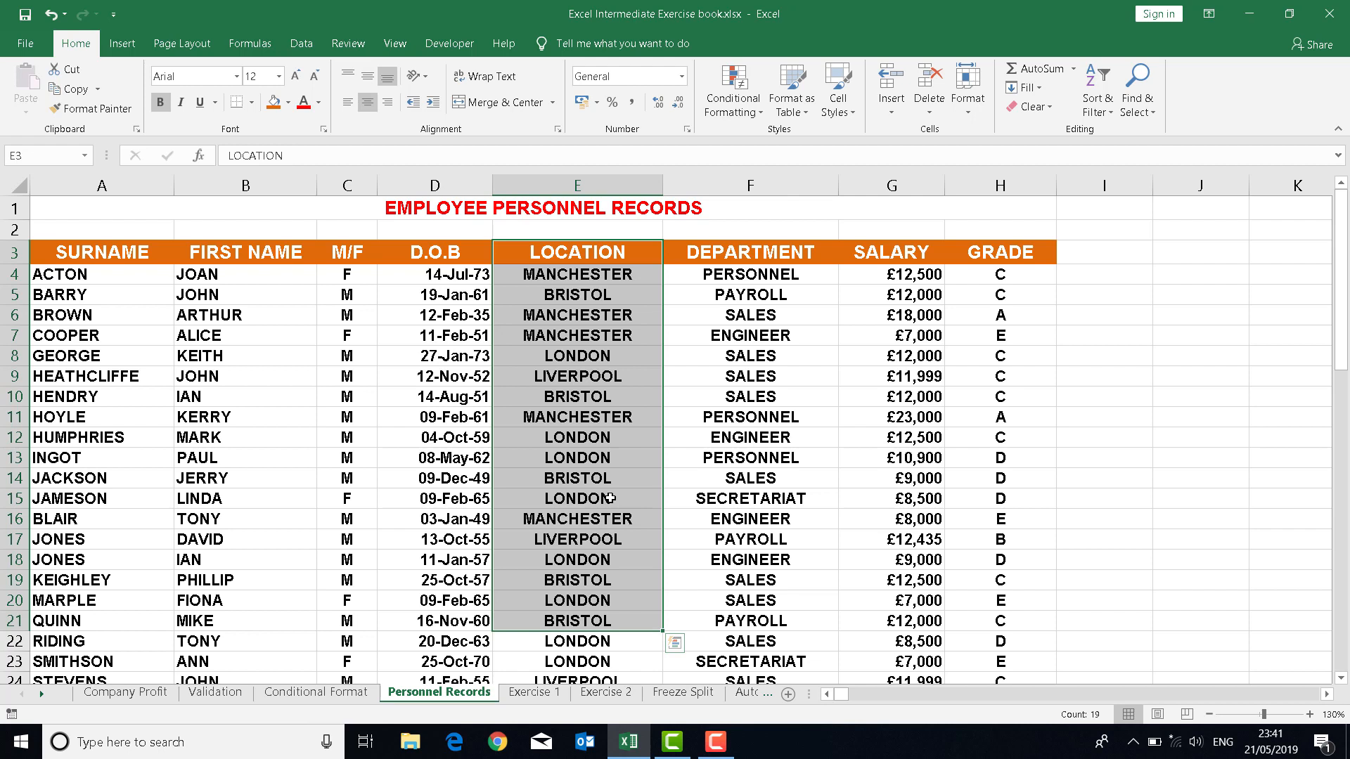
{"action": "left_click", "coordinate": [616, 342]}
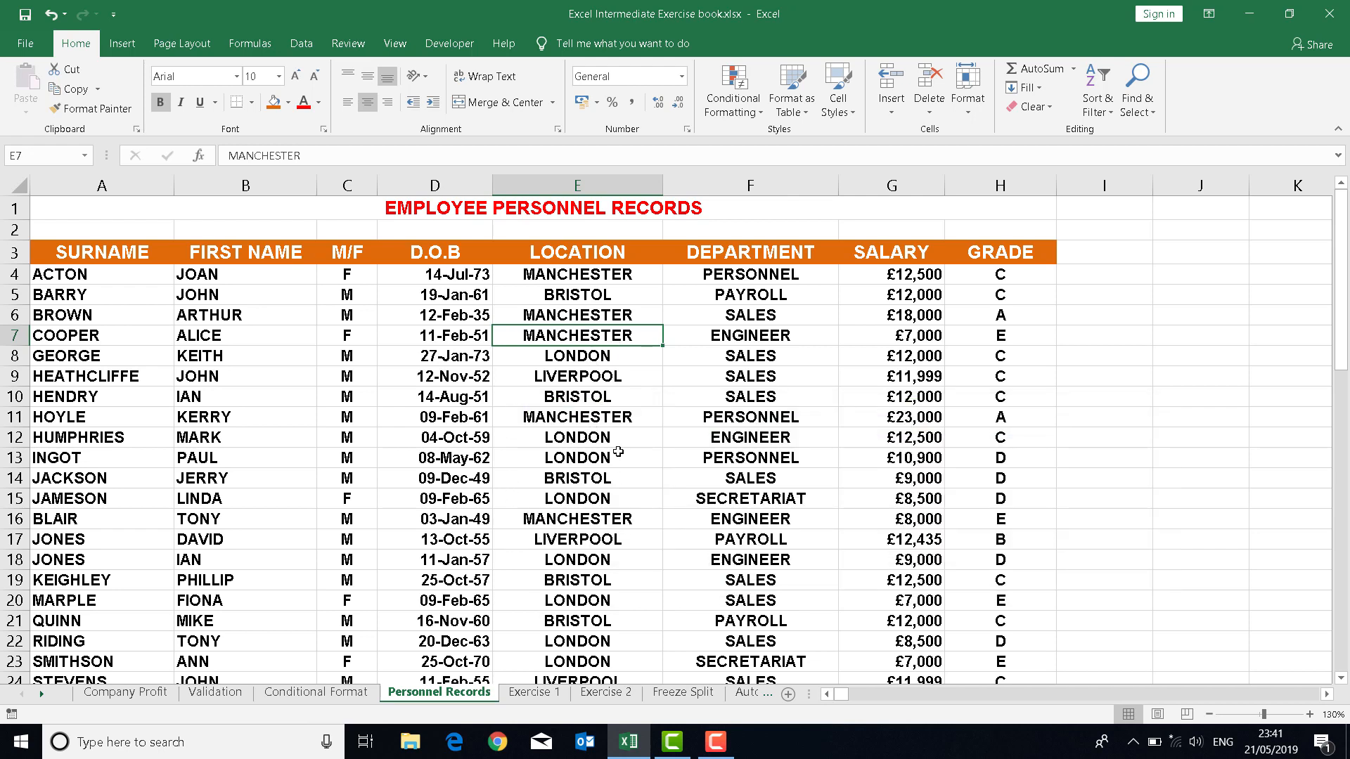
Step: Sort the employee personnel records by the LOCATION column in ascending order, A to Z
{"action": "left_click", "coordinate": [584, 398]}
{"action": "left_click", "coordinate": [584, 484]}
{"action": "left_click", "coordinate": [585, 398]}
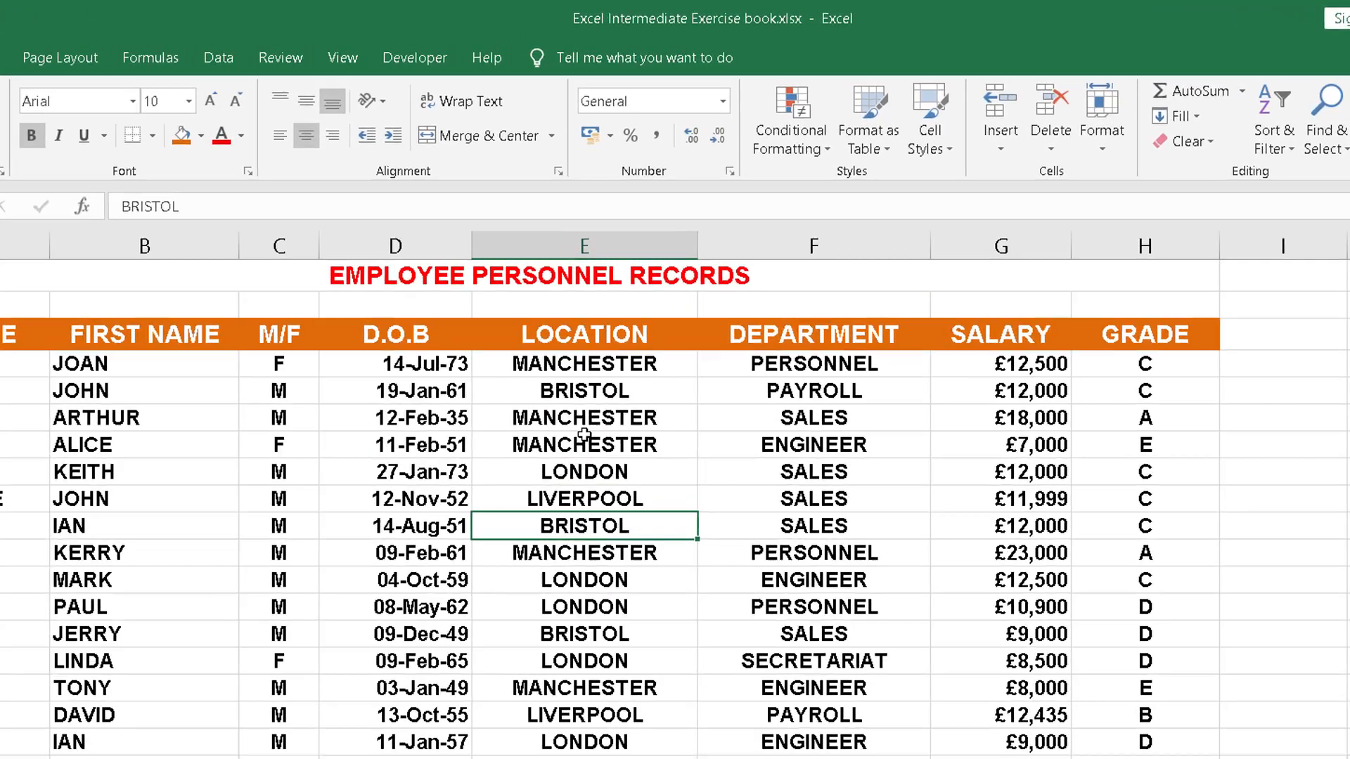
{"action": "left_click", "coordinate": [577, 336]}
{"action": "left_click", "coordinate": [567, 378]}
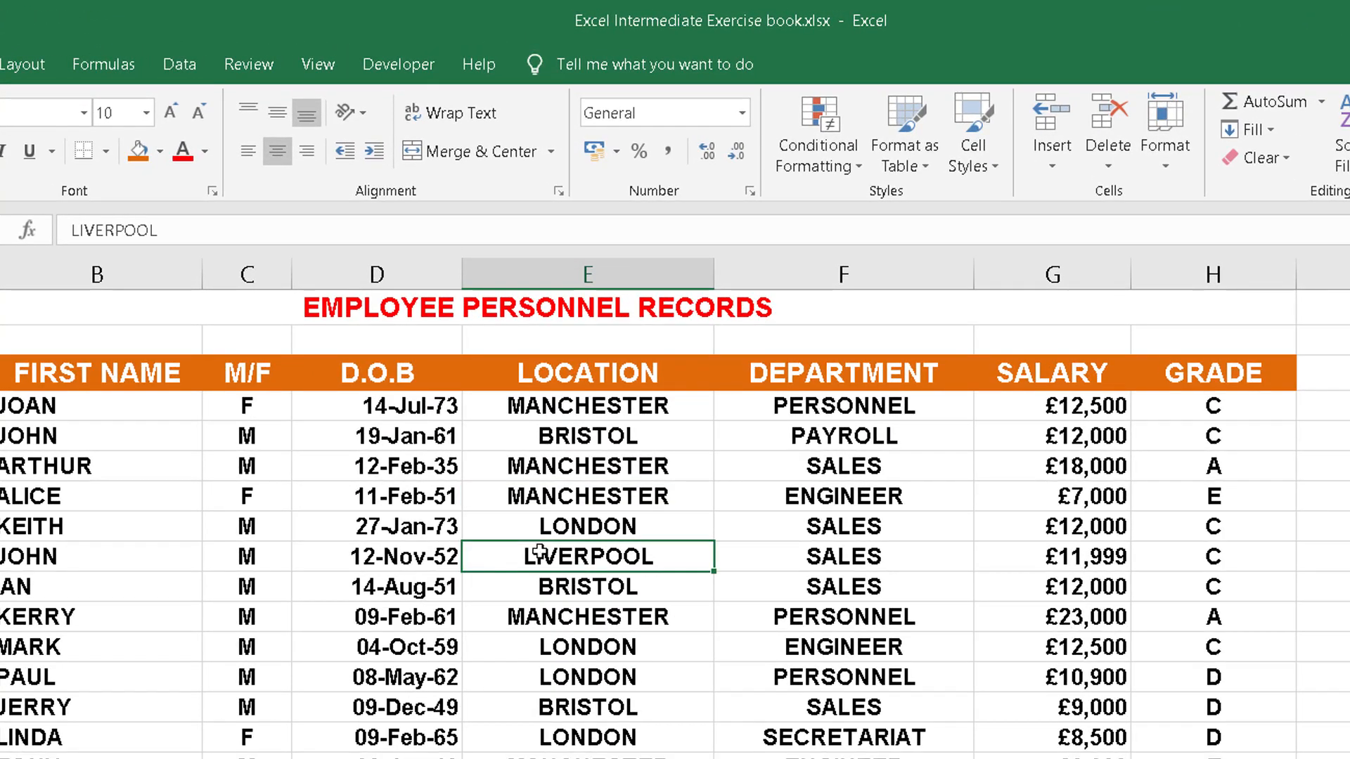
{"action": "left_click", "coordinate": [183, 63]}
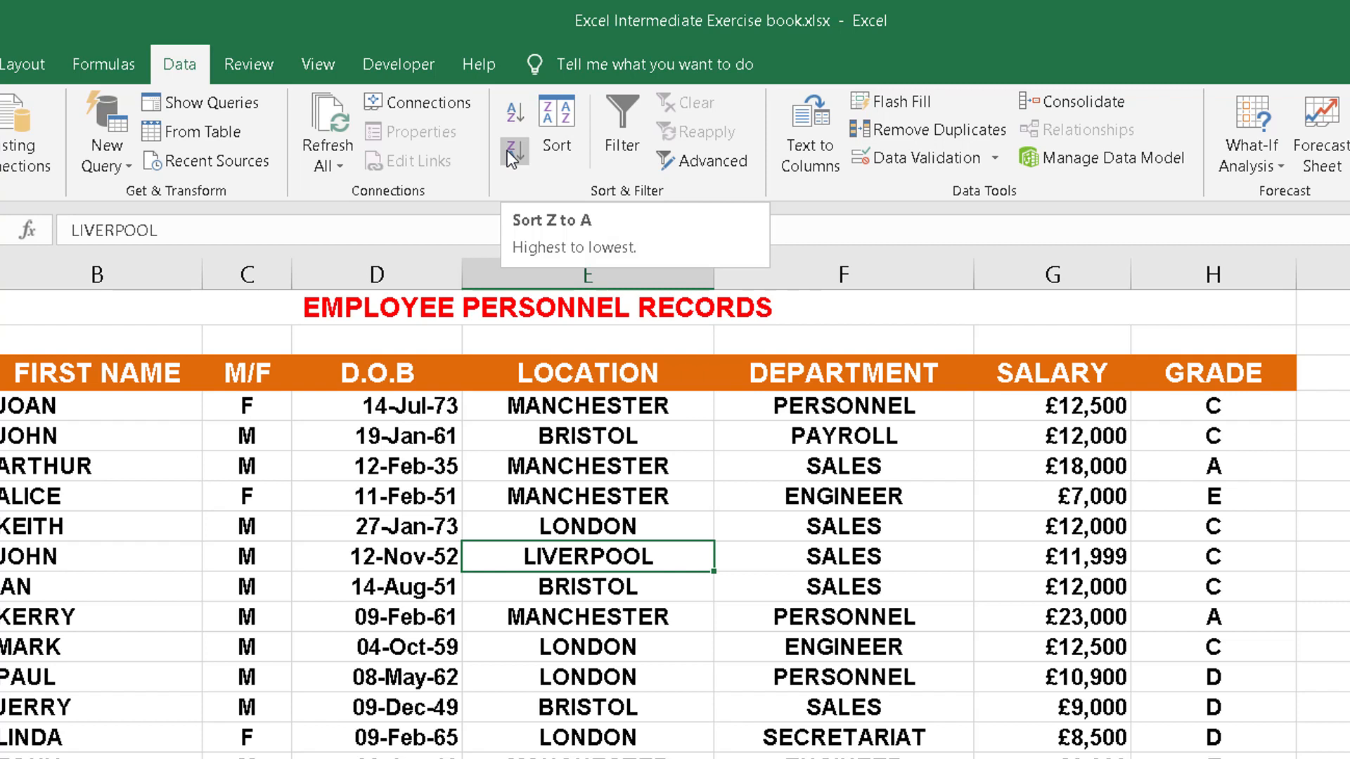
{"action": "left_click", "coordinate": [514, 107]}
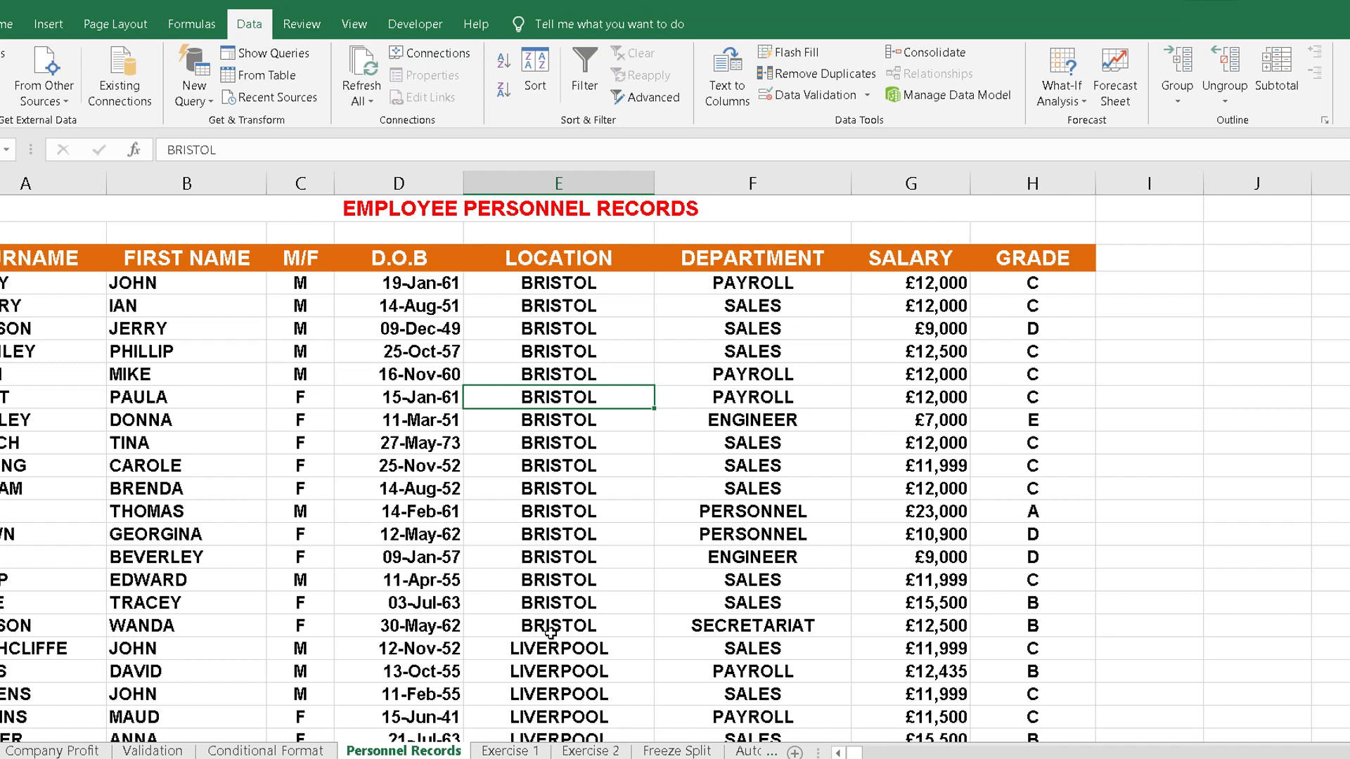
{"action": "left_click", "coordinate": [606, 329]}
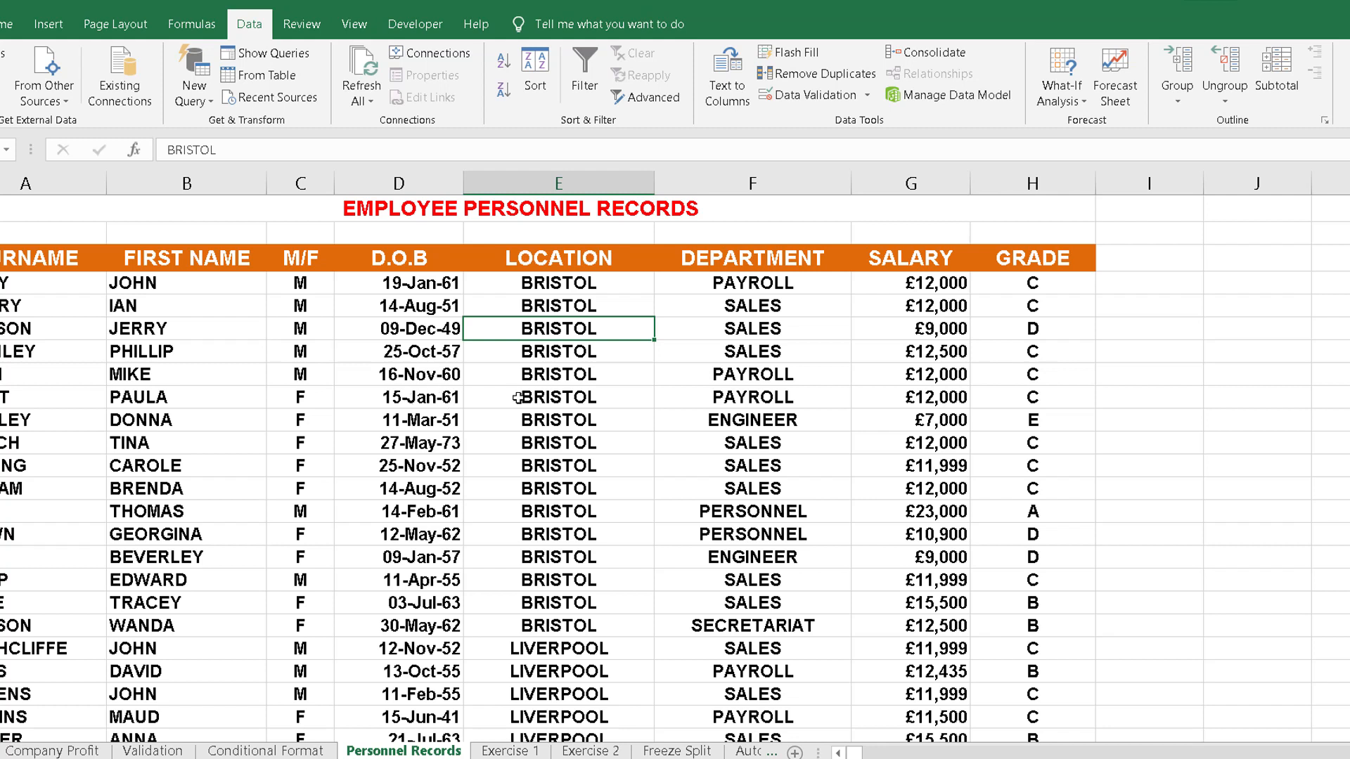
{"action": "left_click", "coordinate": [679, 373]}
{"action": "left_click", "coordinate": [489, 439]}
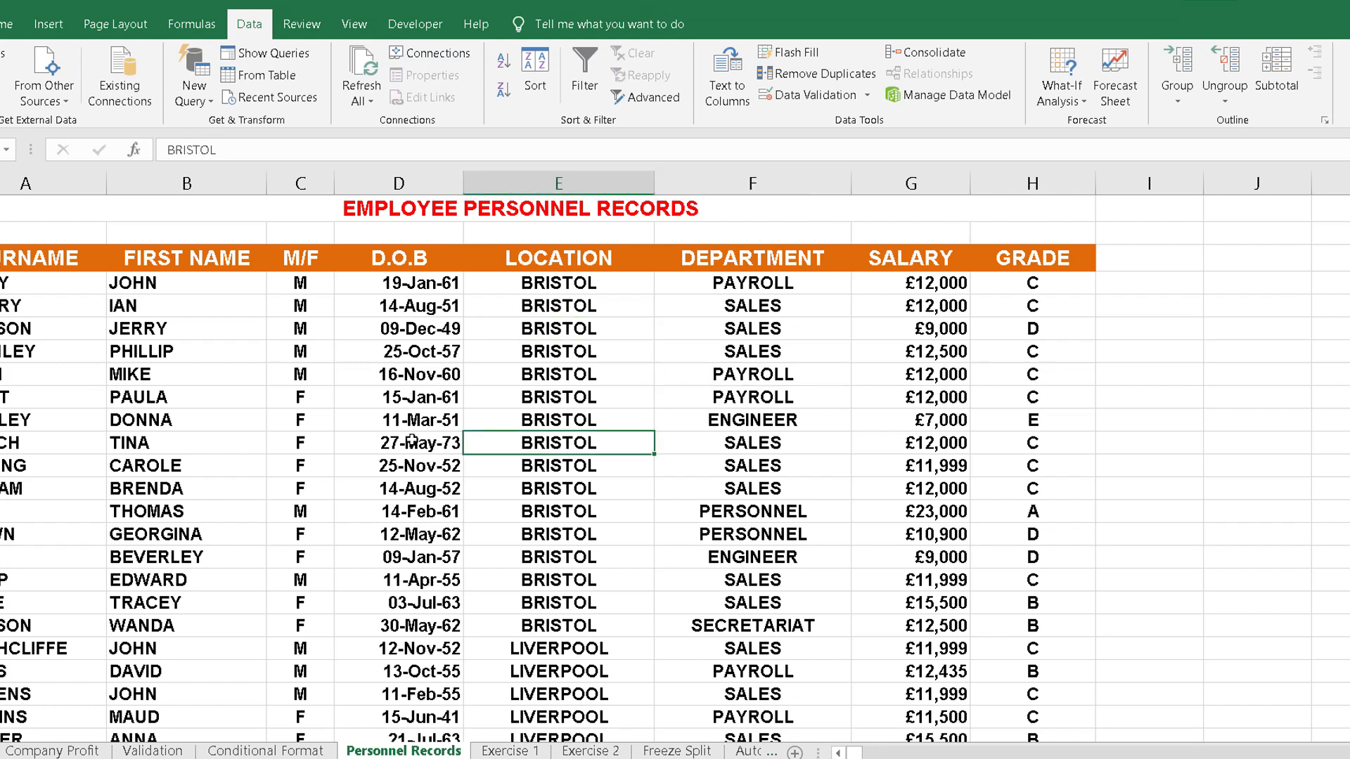
{"action": "left_click", "coordinate": [304, 422]}
{"action": "left_click", "coordinate": [200, 344]}
{"action": "left_click", "coordinate": [429, 419]}
{"action": "left_click", "coordinate": [600, 355]}
{"action": "left_click", "coordinate": [688, 436]}
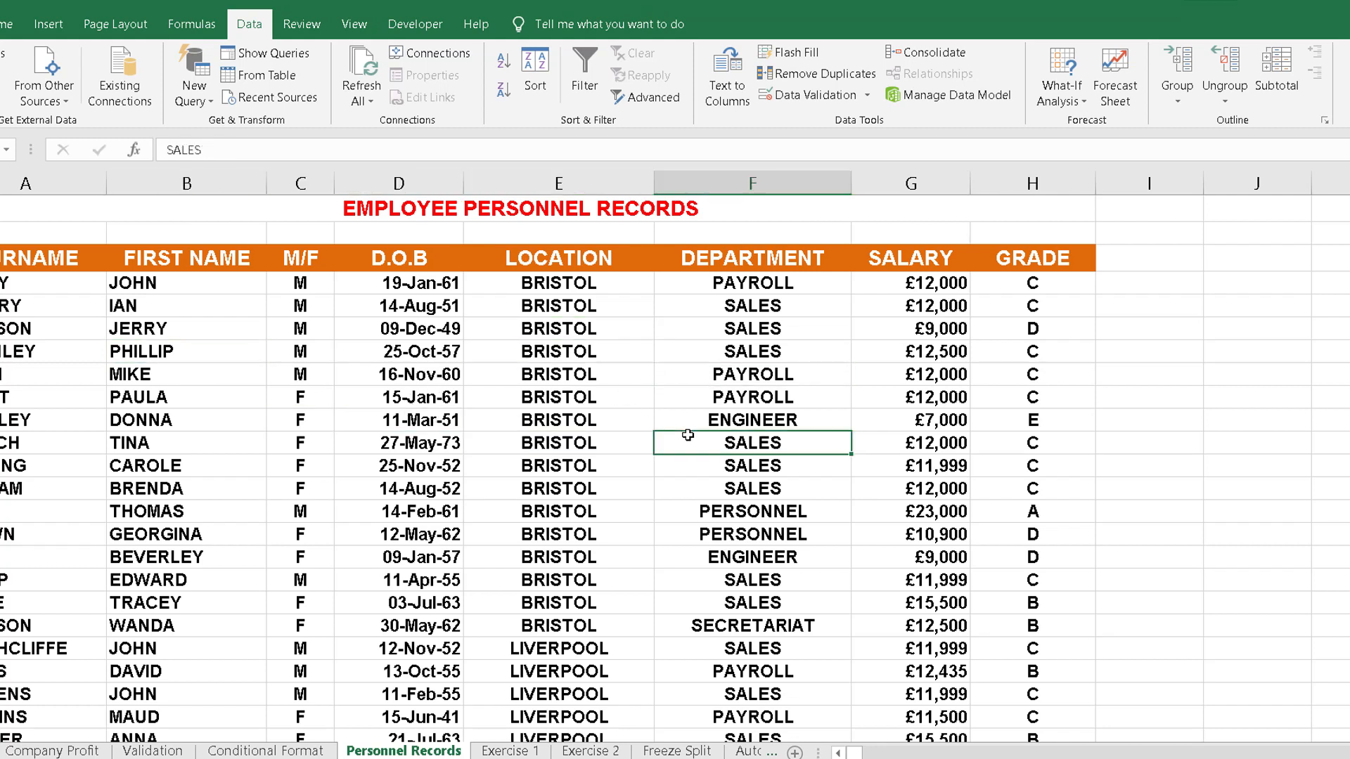
{"action": "left_click", "coordinate": [793, 391]}
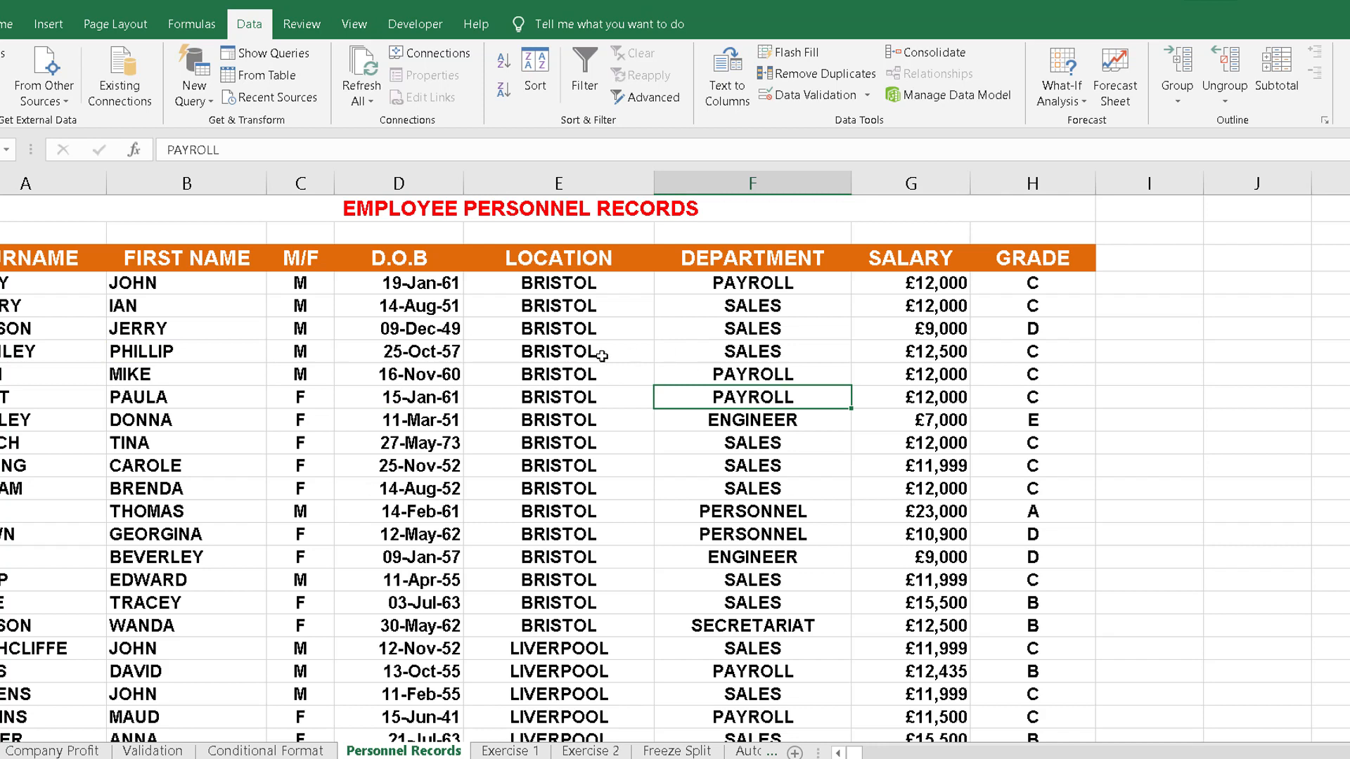
{"action": "left_click_drag", "start_coordinate": [15, 257], "coordinate": [836, 492]}
{"action": "left_click_drag", "start_coordinate": [900, 538], "coordinate": [993, 638]}
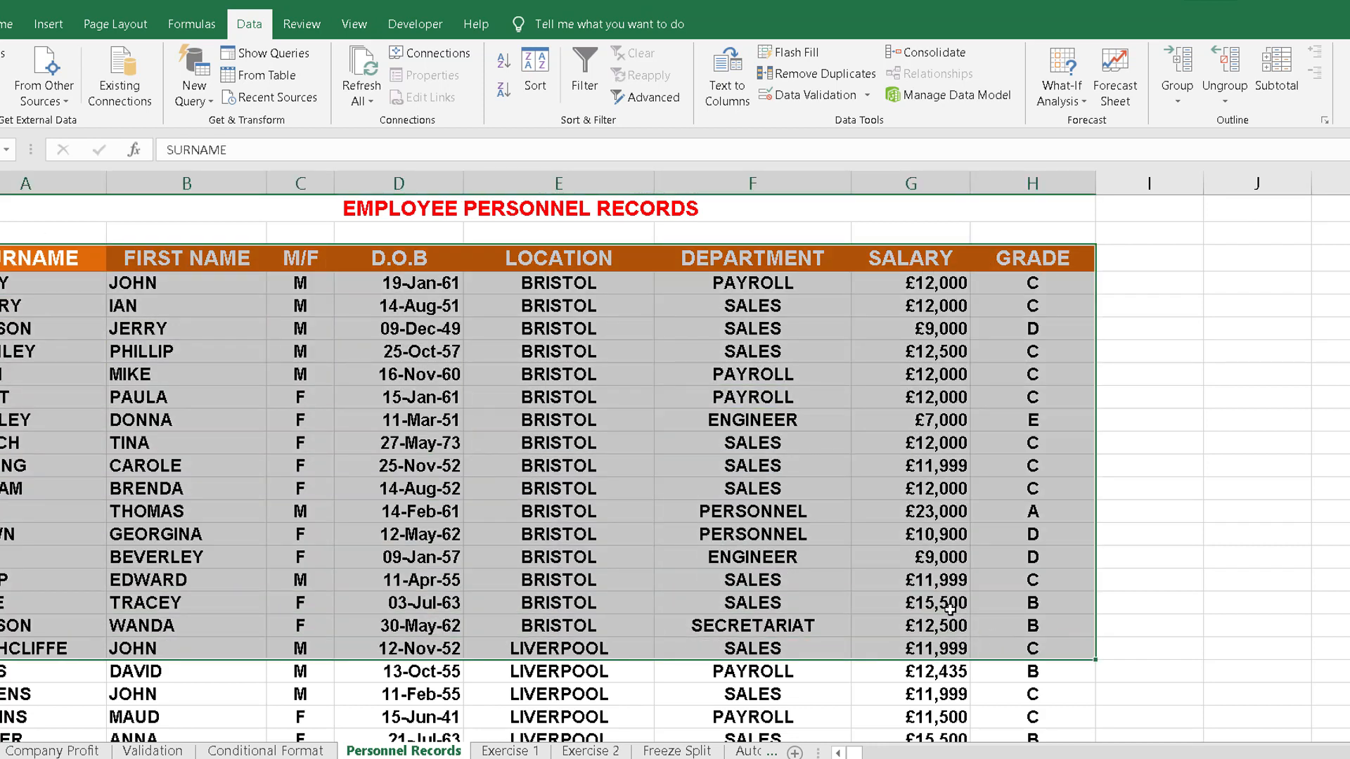
{"action": "left_click", "coordinate": [850, 494]}
{"action": "left_click", "coordinate": [450, 374]}
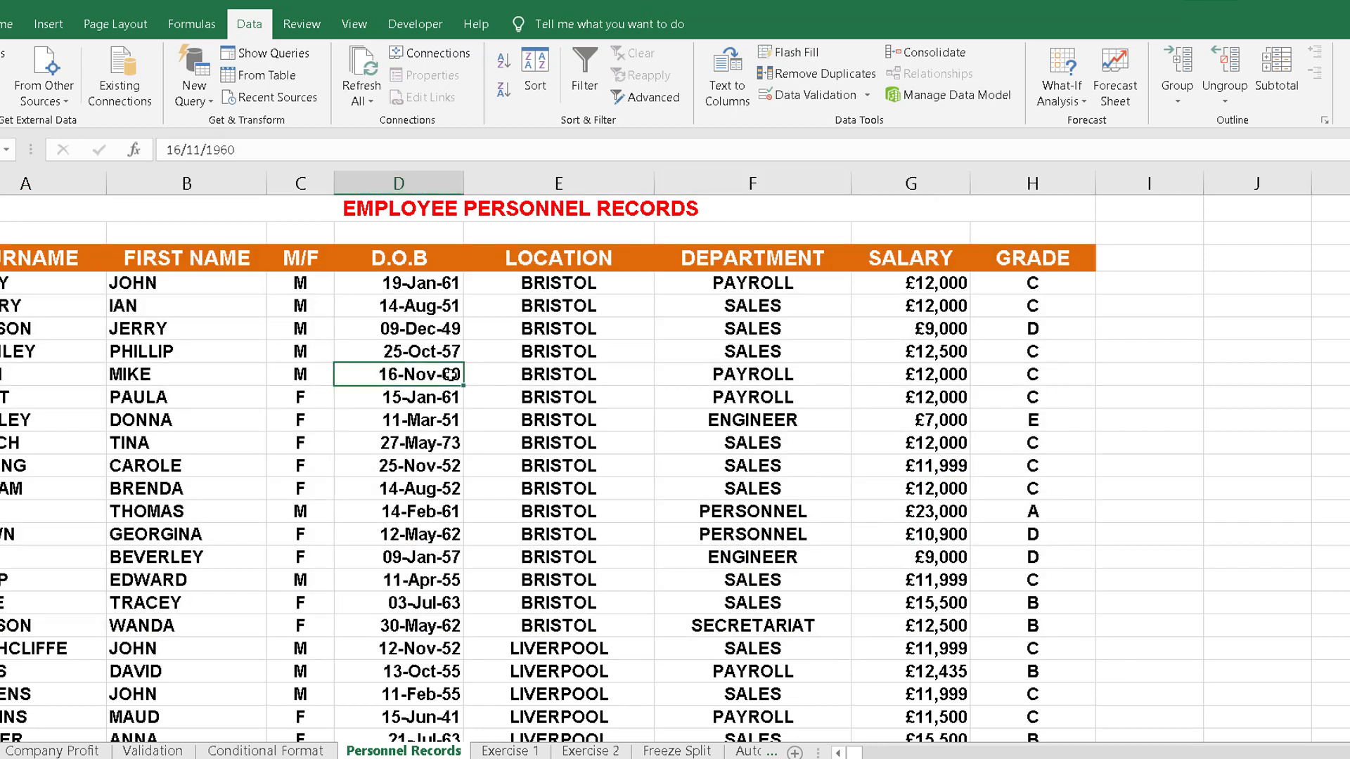
Step: Start a Subtotal on the personnel records and group it at each change in LOCATION
{"action": "left_click", "coordinate": [557, 358]}
{"action": "left_click", "coordinate": [551, 415]}
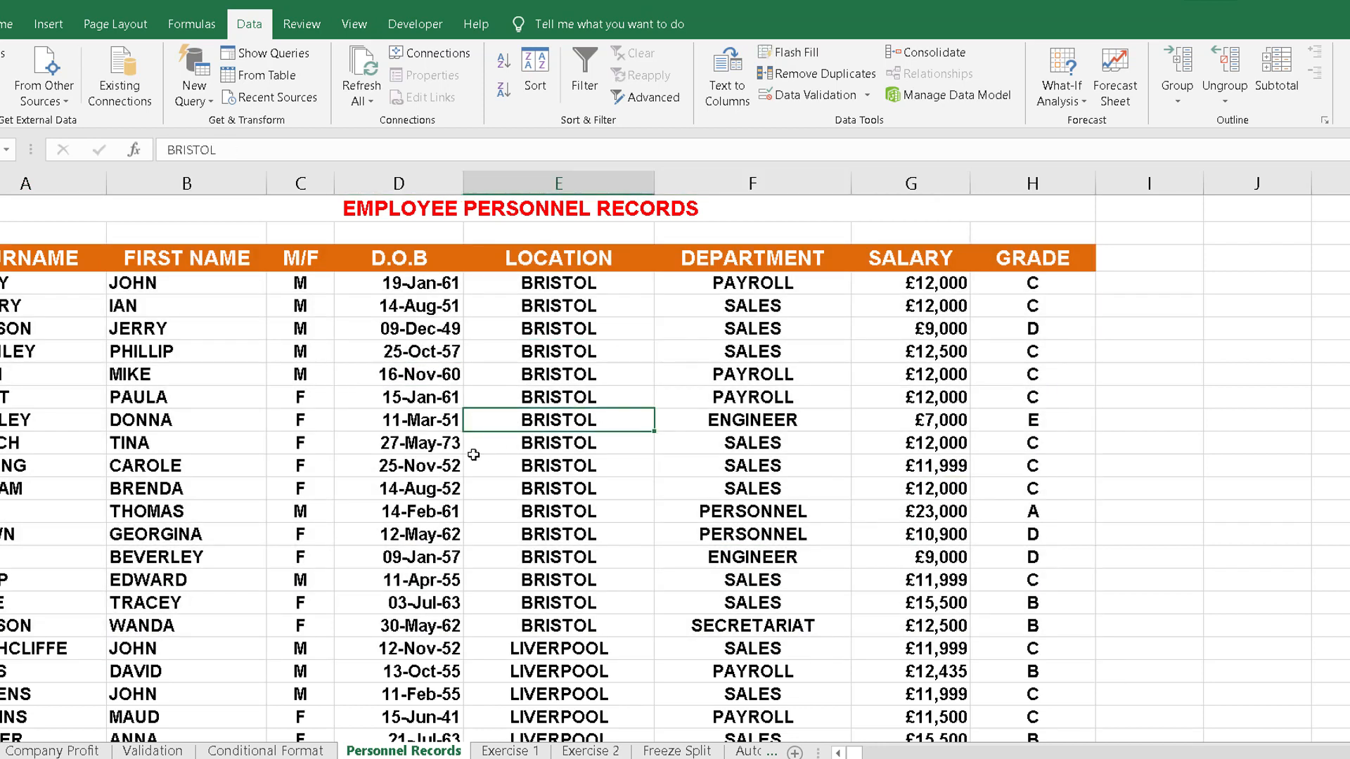
{"action": "left_click", "coordinate": [473, 456]}
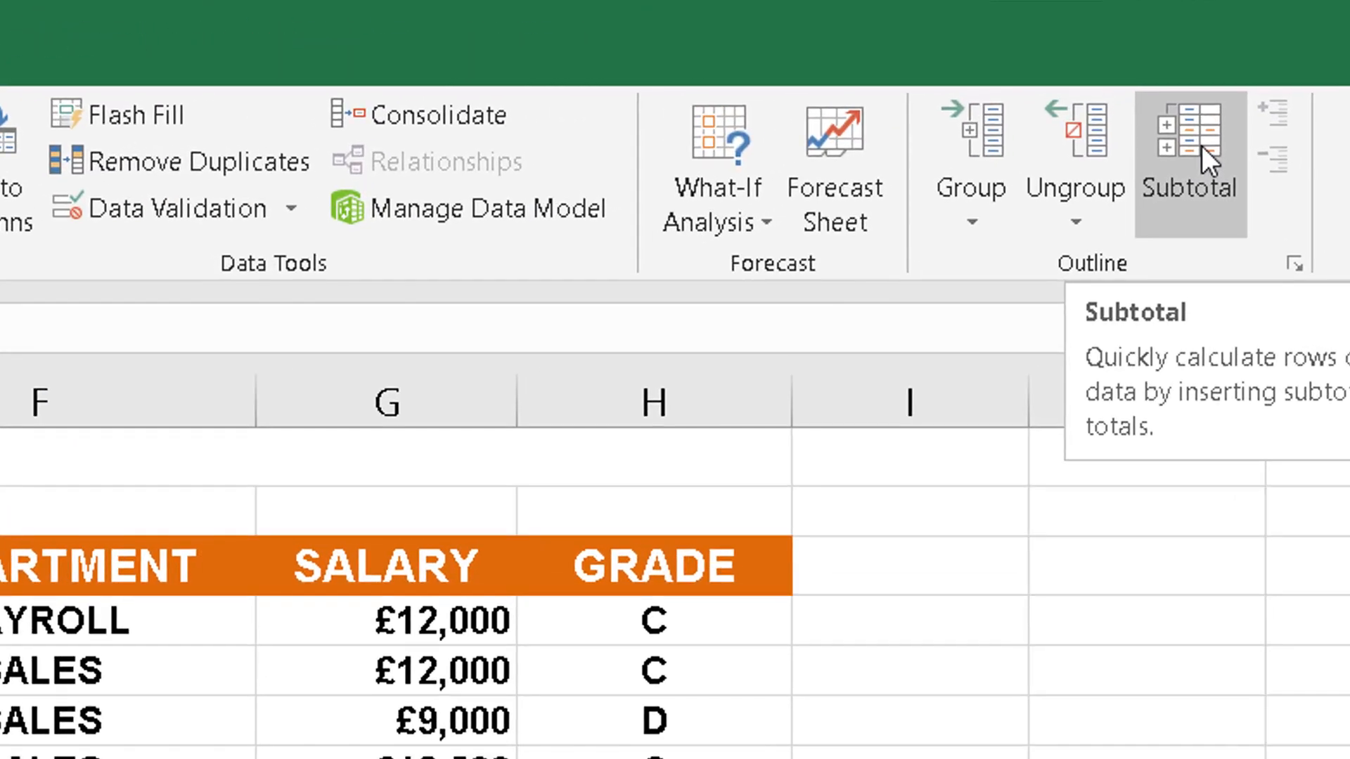
{"action": "left_click", "coordinate": [1200, 146]}
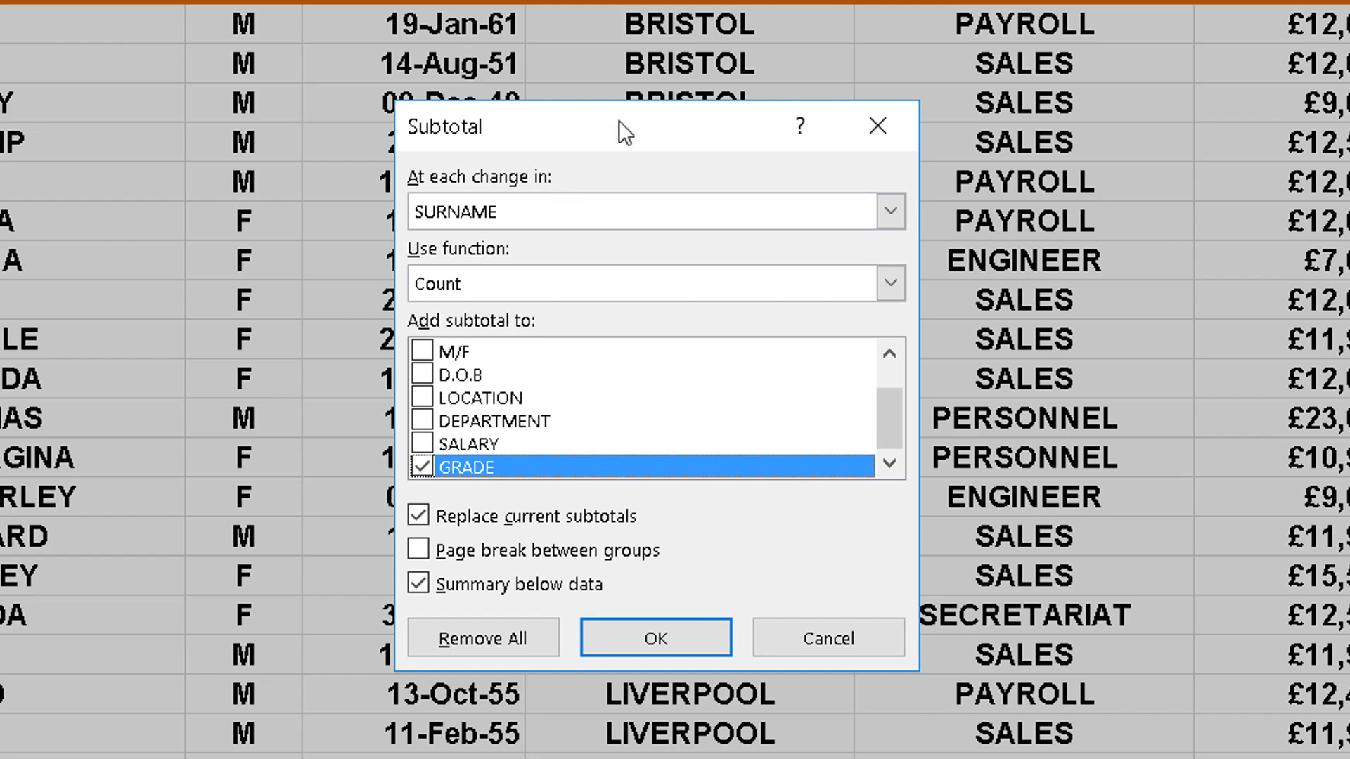
{"action": "left_click_drag", "start_coordinate": [619, 120], "coordinate": [207, 63]}
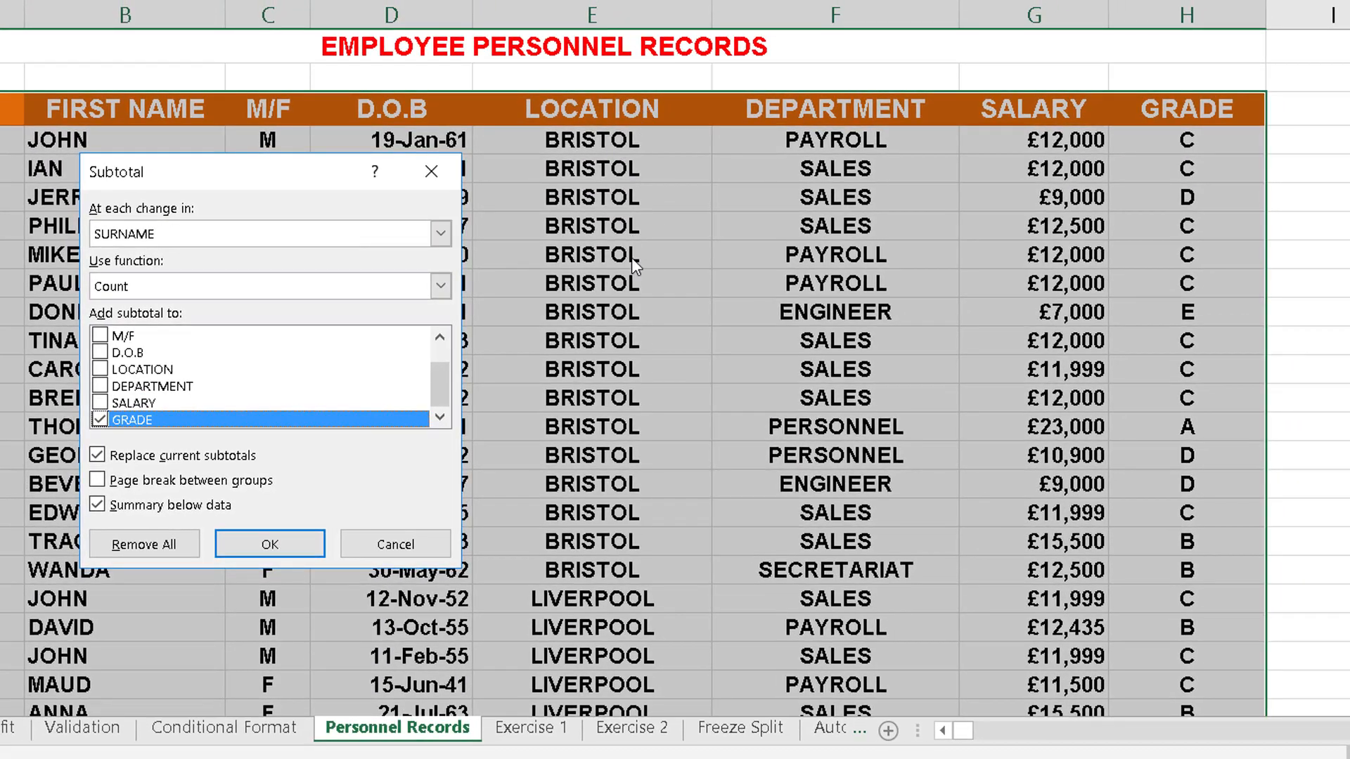
{"action": "left_click", "coordinate": [239, 235]}
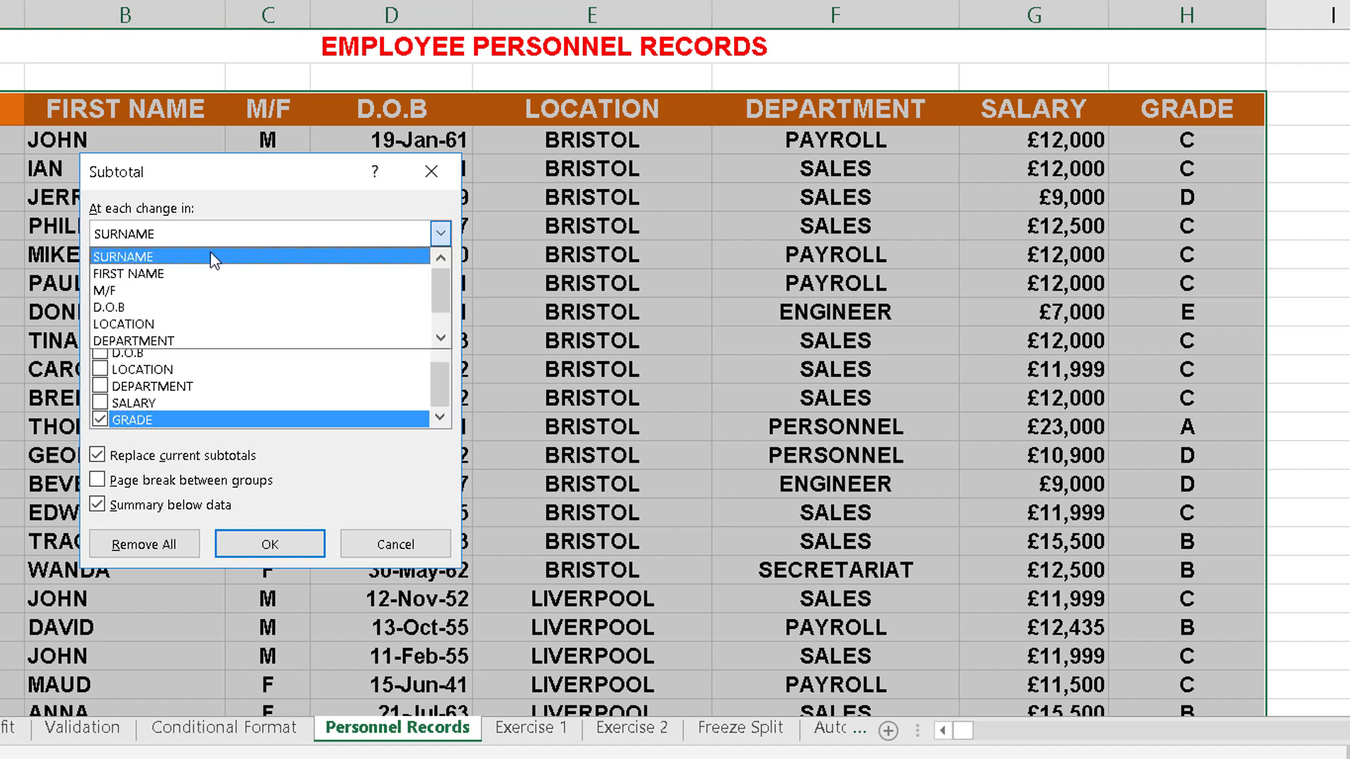
{"action": "left_click", "coordinate": [162, 325]}
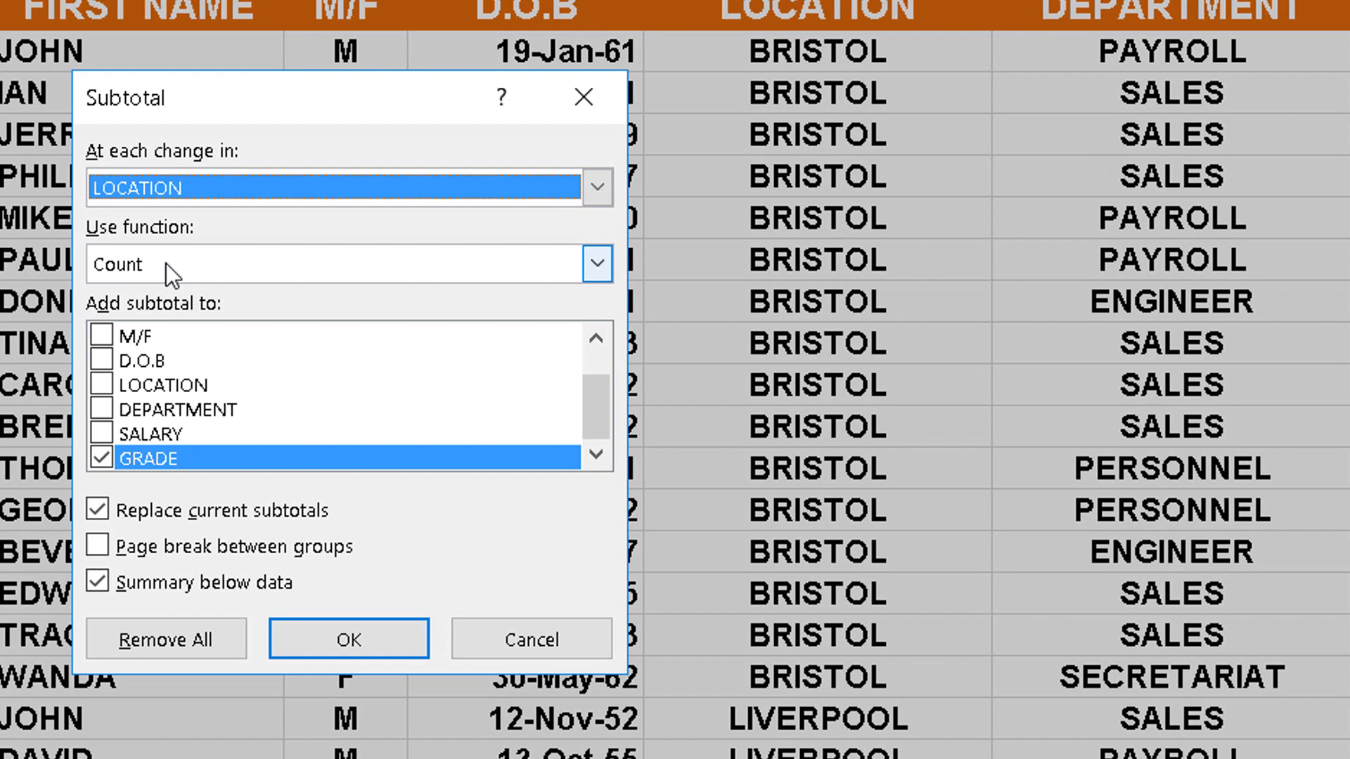
Step: Use the Sum function on SALARY only, excluding GRADE, and apply the subtotals
{"action": "left_click", "coordinate": [145, 285]}
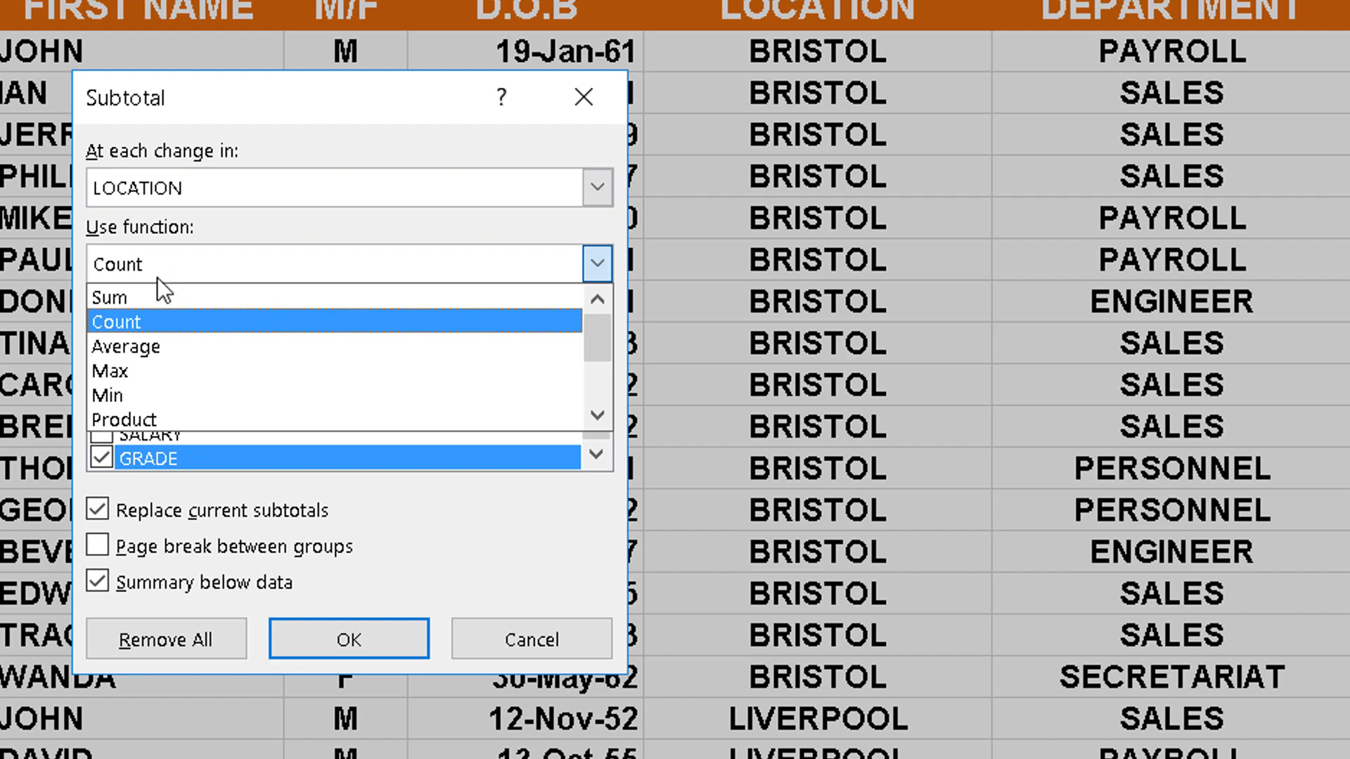
{"action": "left_click", "coordinate": [148, 299]}
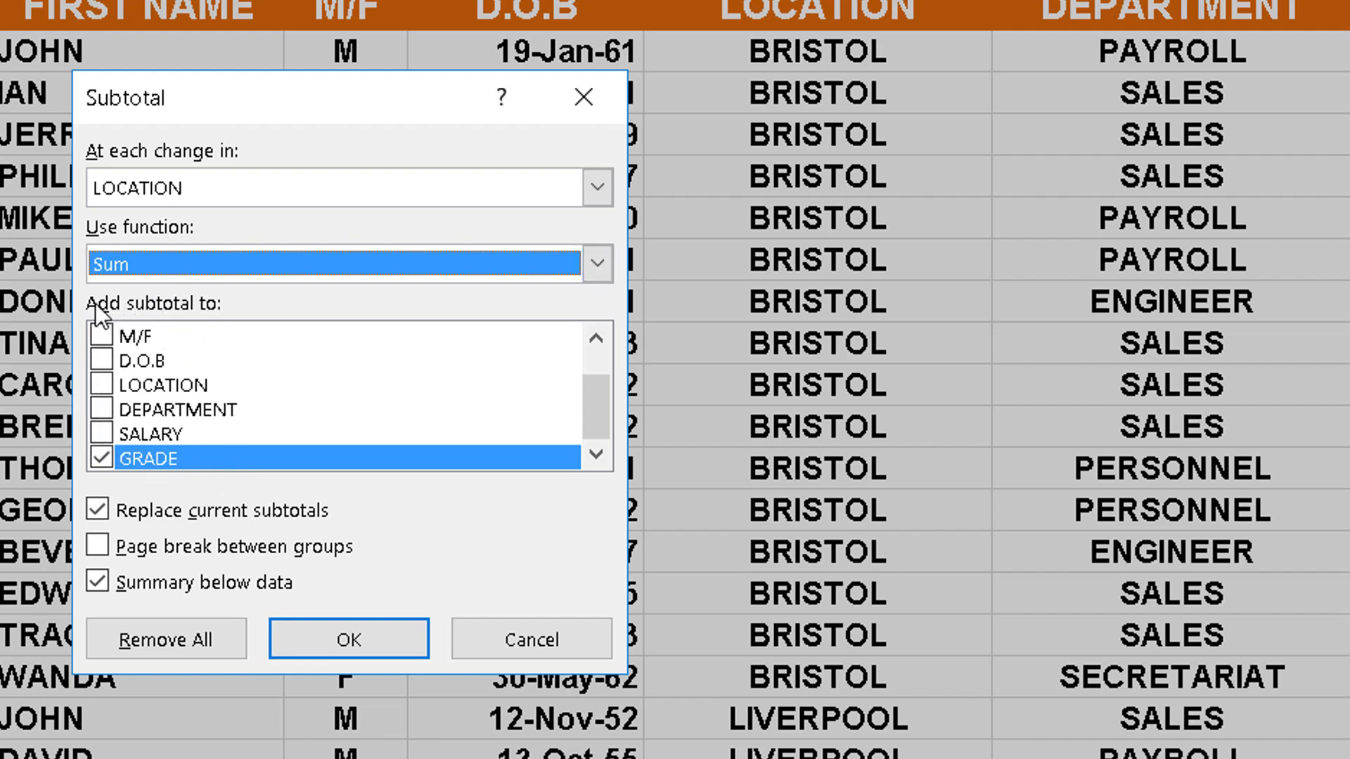
{"action": "left_click", "coordinate": [101, 457]}
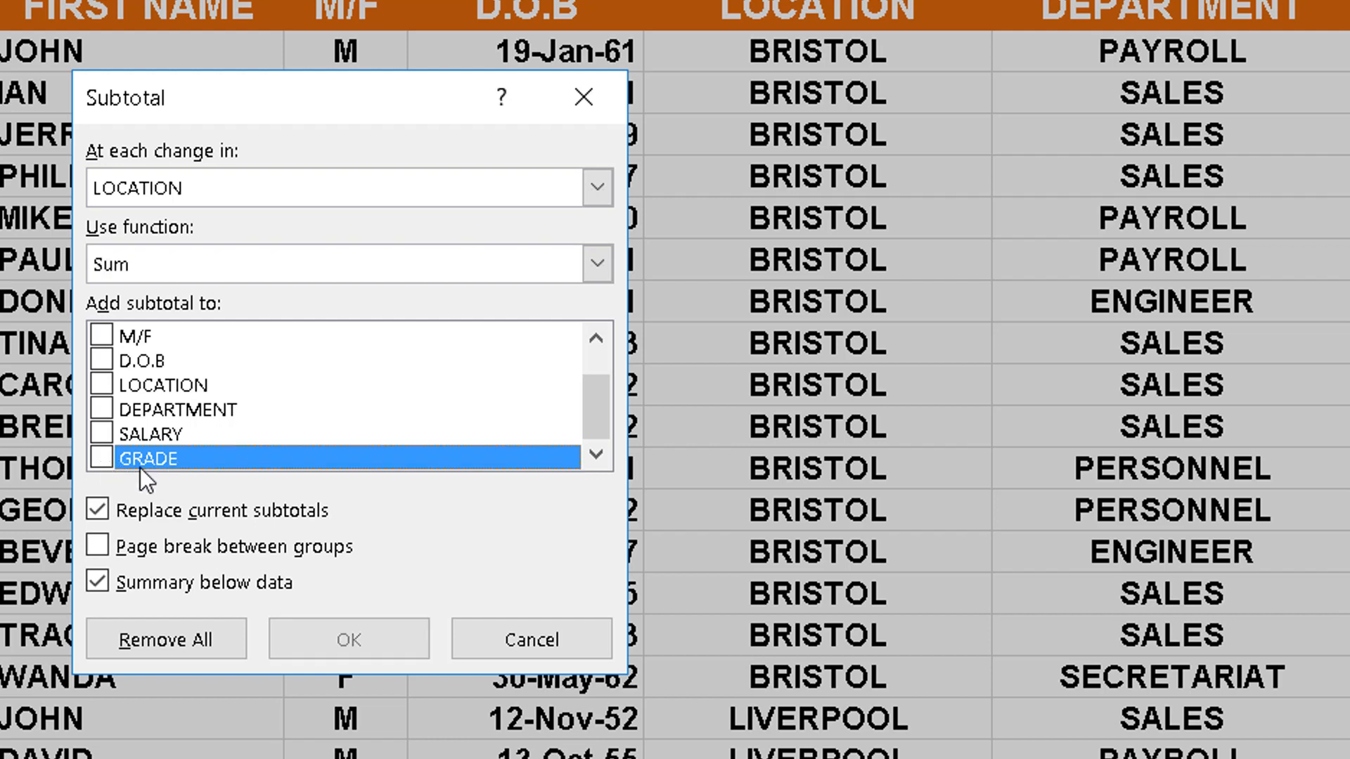
{"action": "left_click", "coordinate": [100, 432]}
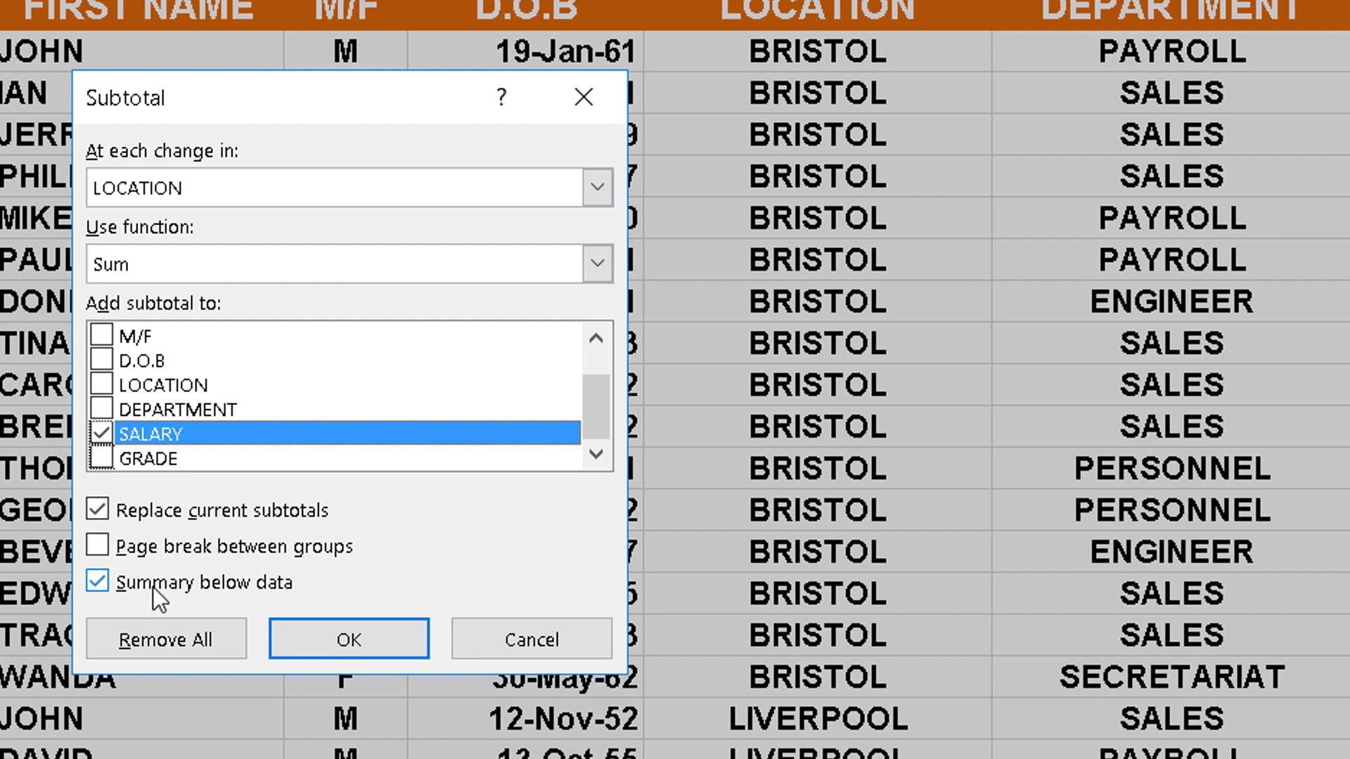
{"action": "left_click", "coordinate": [357, 636]}
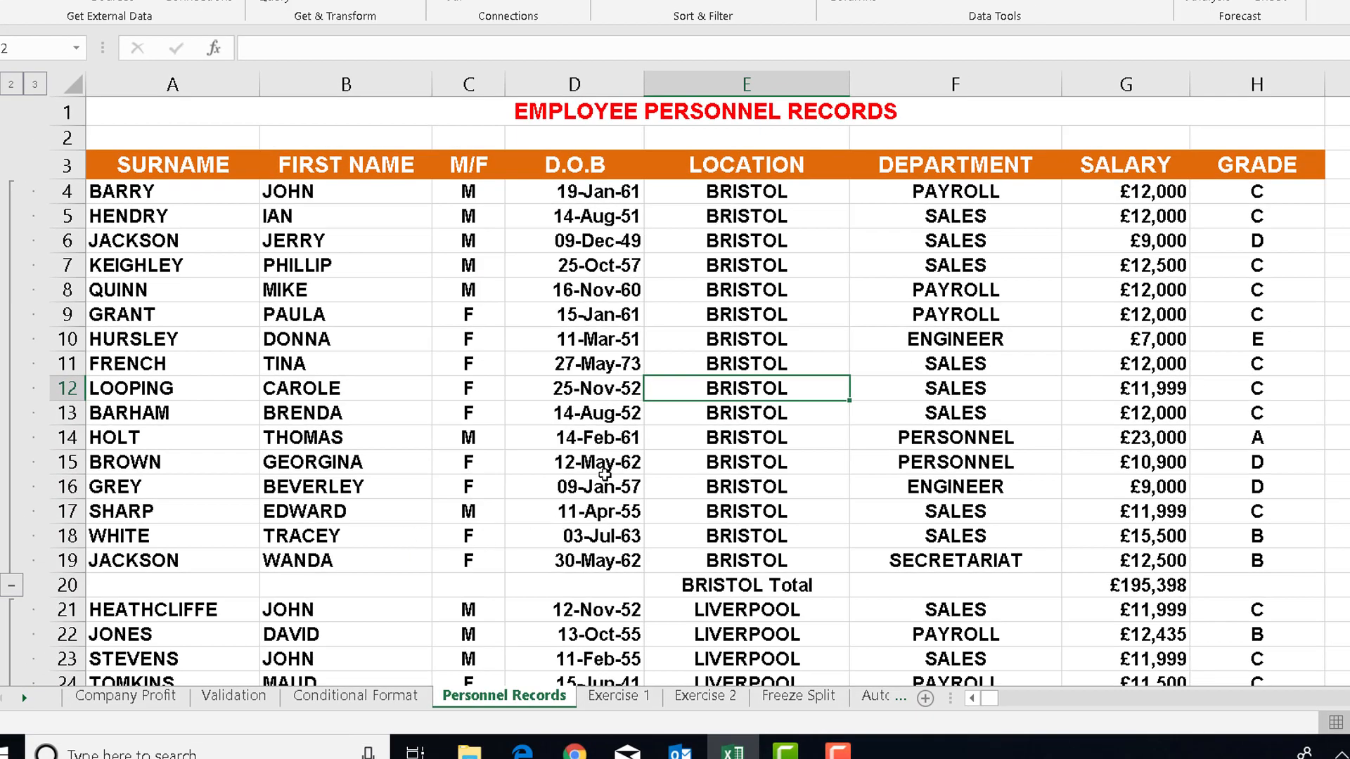
Step: Examine the salary subtotal rows for each location and the grand total at the end of the records
{"action": "scroll", "coordinate": [626, 458], "scroll_direction": "down", "scroll_amount": 1}
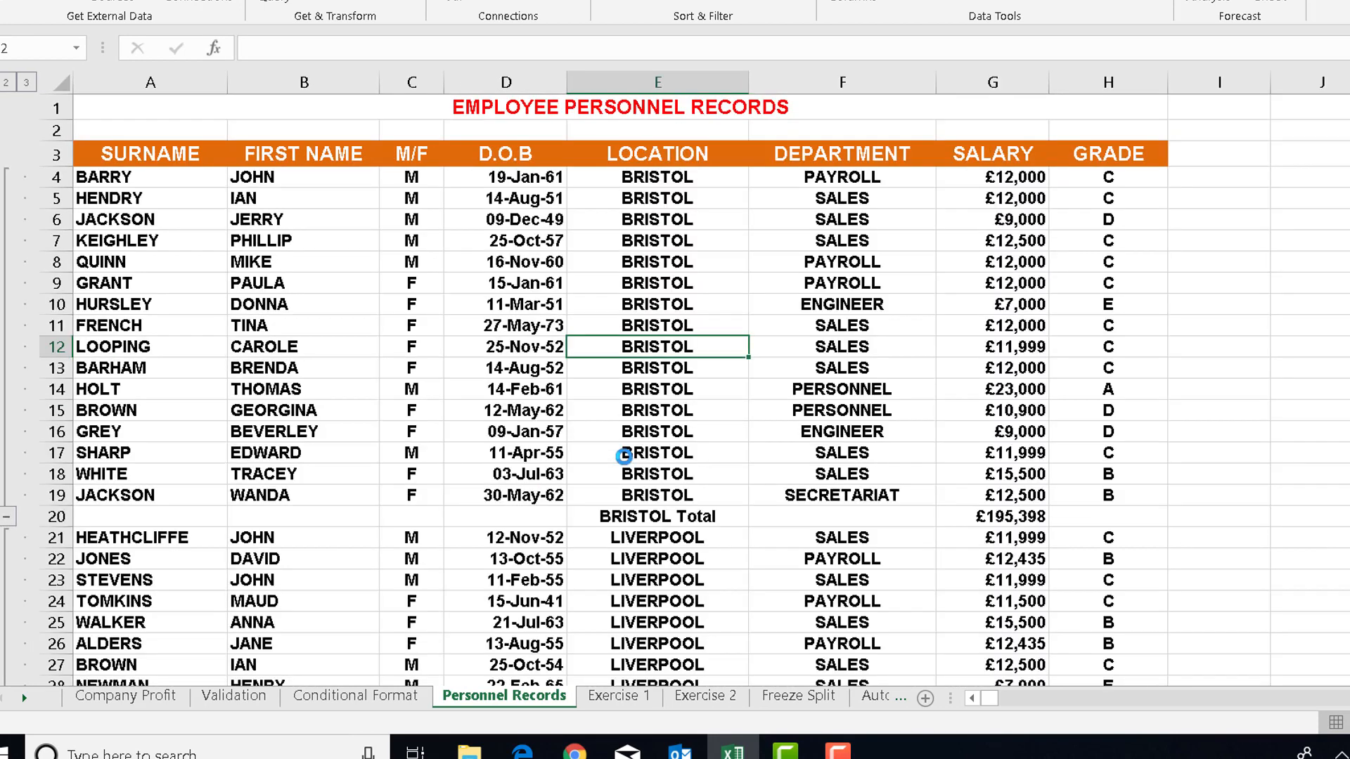
{"action": "scroll", "coordinate": [623, 456], "scroll_direction": "down", "scroll_amount": 1}
{"action": "scroll", "coordinate": [584, 457], "scroll_direction": "down", "scroll_amount": 1}
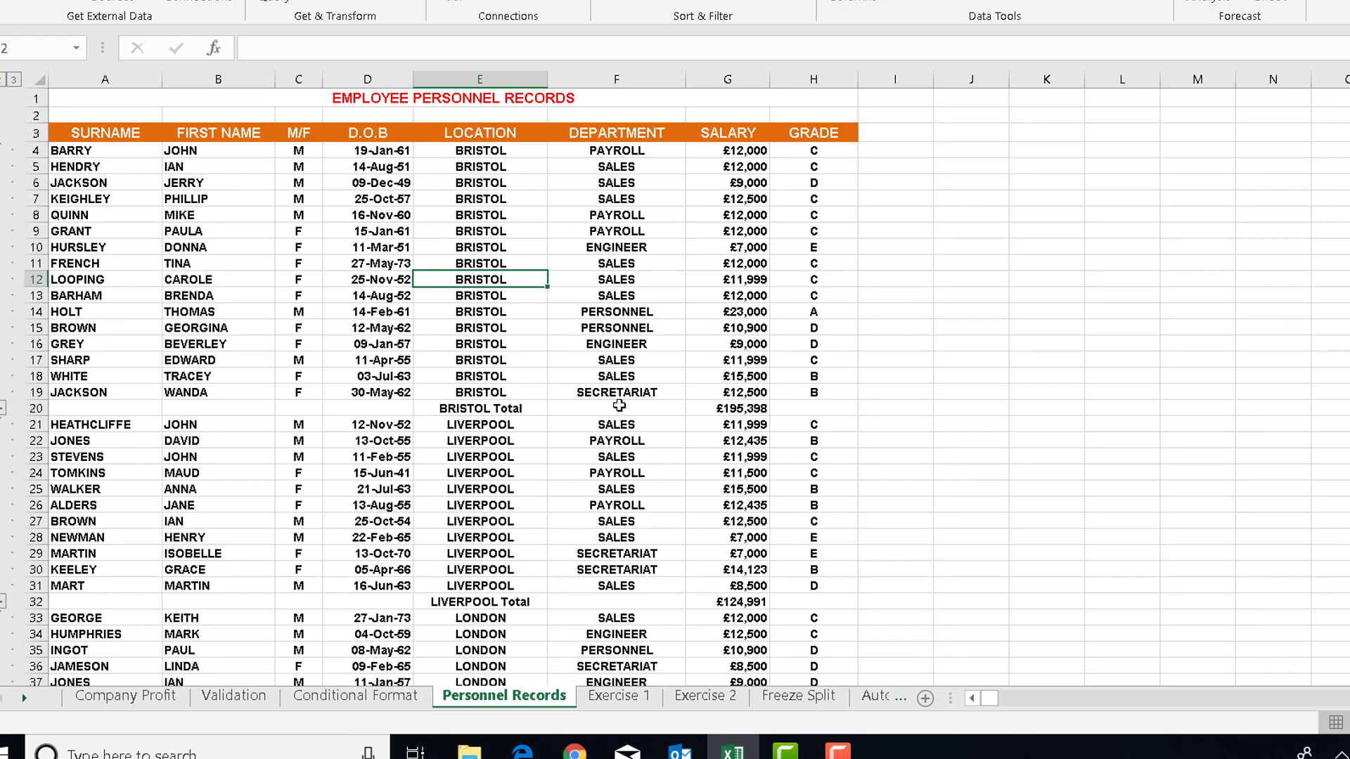
{"action": "left_click", "coordinate": [461, 406]}
{"action": "left_click_drag", "start_coordinate": [460, 406], "coordinate": [752, 406]}
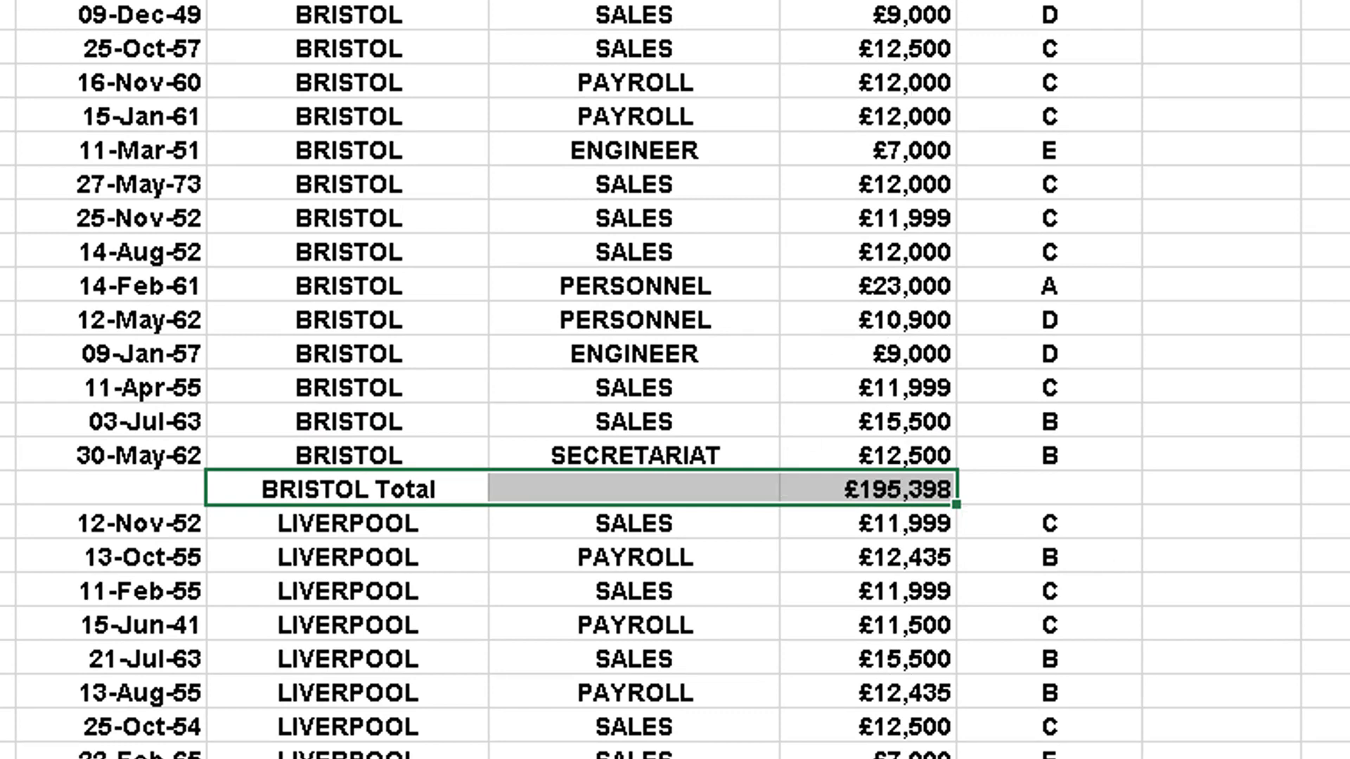
{"action": "left_click_drag", "start_coordinate": [331, 606], "coordinate": [872, 605]}
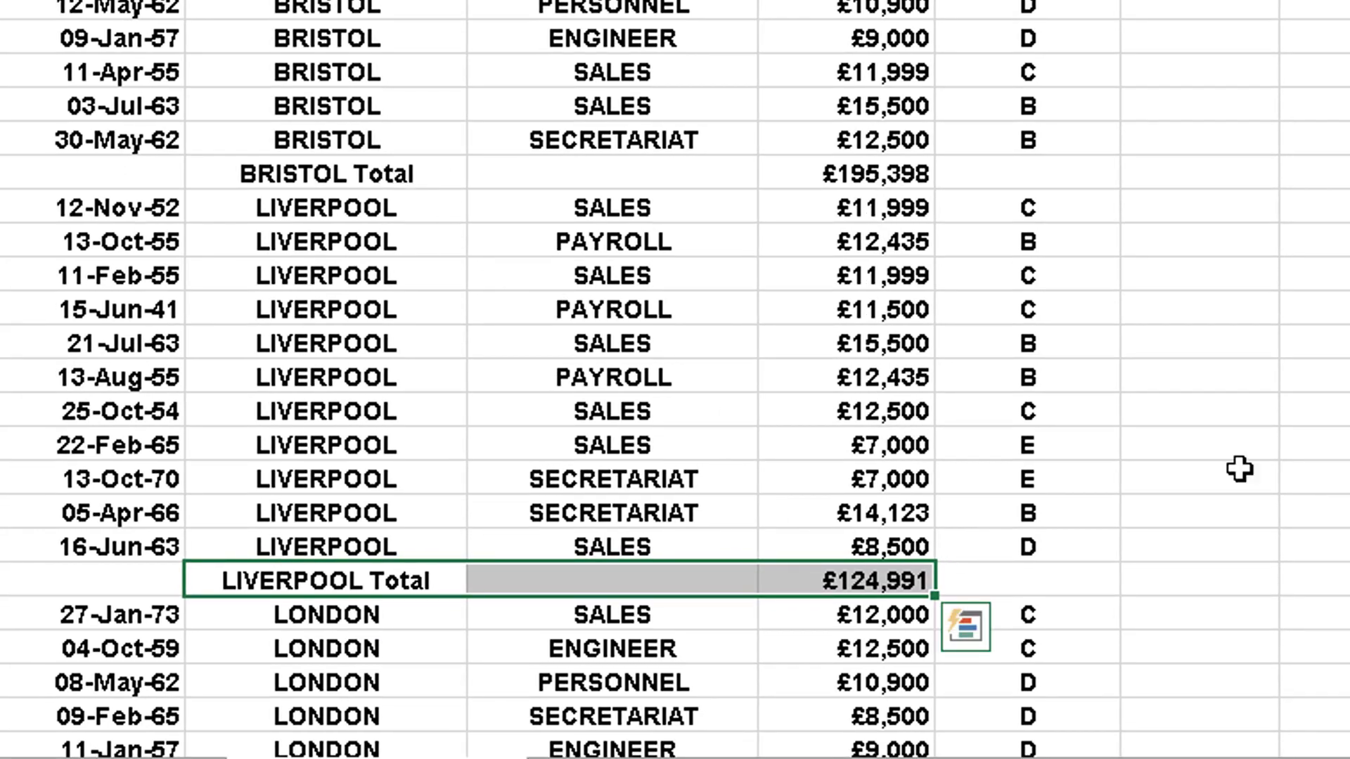
{"action": "scroll", "coordinate": [675, 380], "scroll_direction": "down", "scroll_amount": 9}
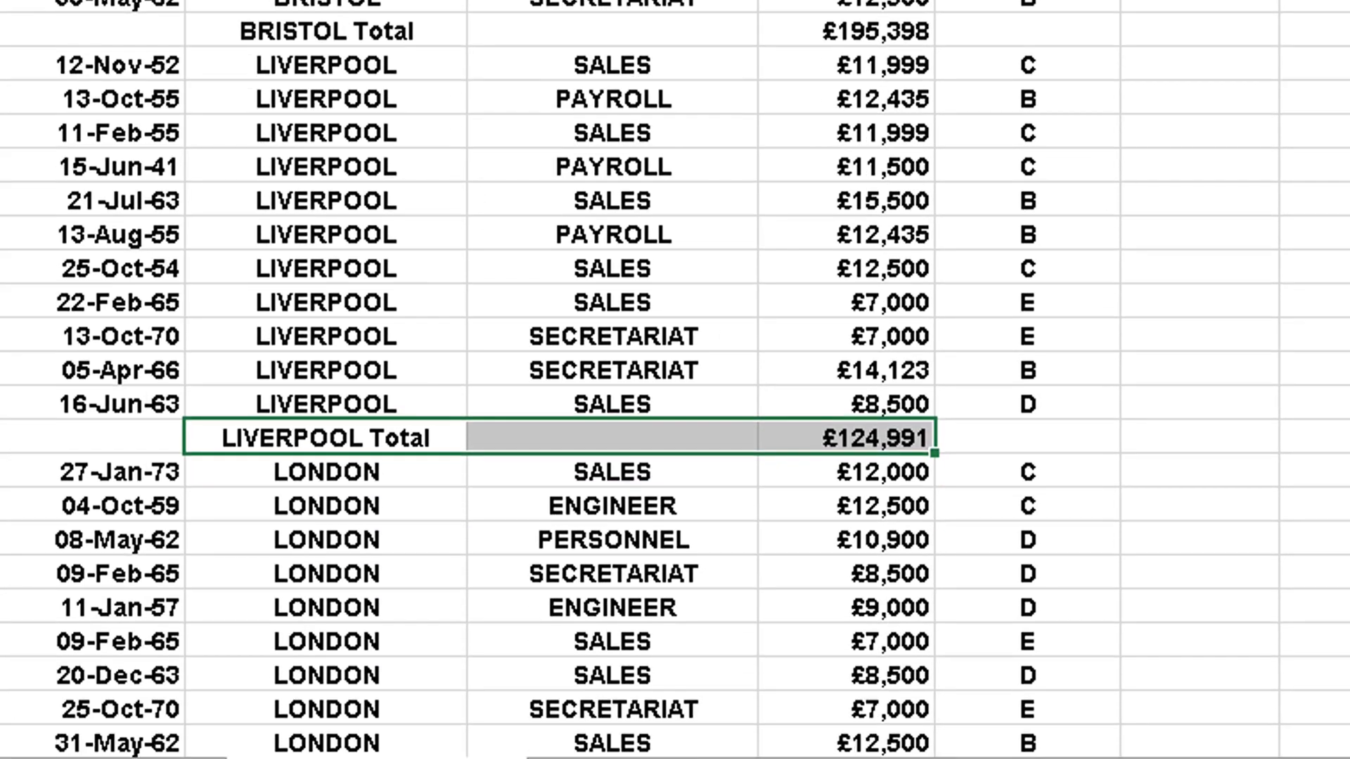
{"action": "scroll", "coordinate": [675, 380], "scroll_direction": "down", "scroll_amount": 1}
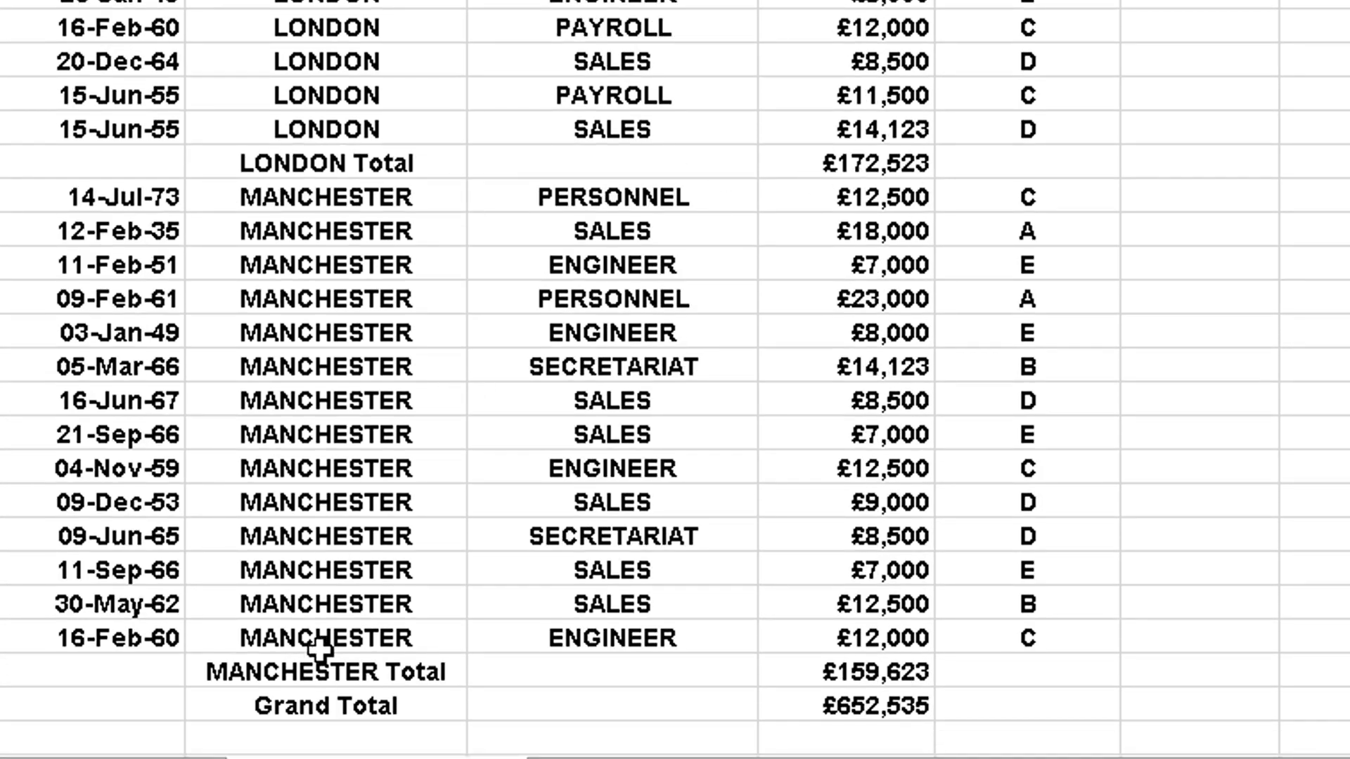
{"action": "left_click_drag", "start_coordinate": [356, 705], "coordinate": [860, 710]}
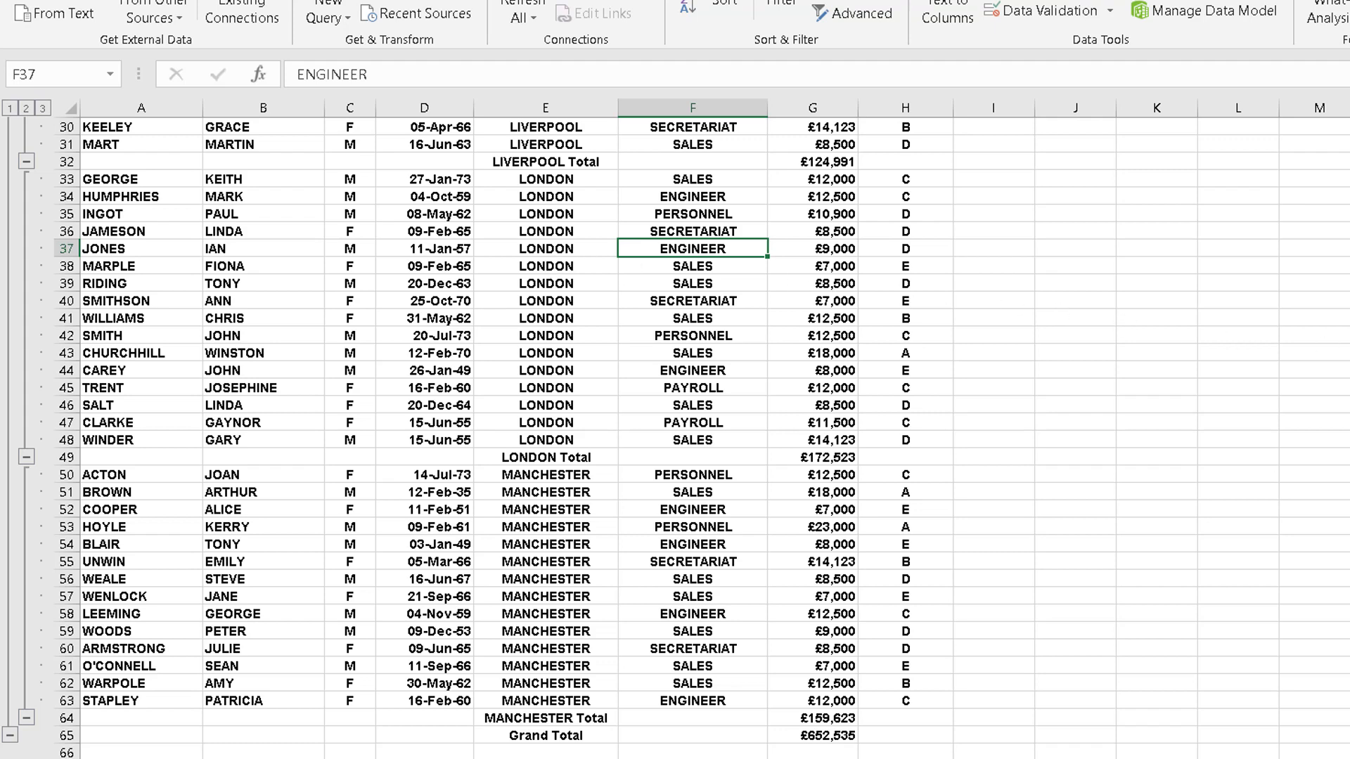
Step: Collapse the outline to the grand total only, and expand it one level to show the total for each location
{"action": "scroll", "coordinate": [1200, 302], "scroll_direction": "up", "scroll_amount": 10}
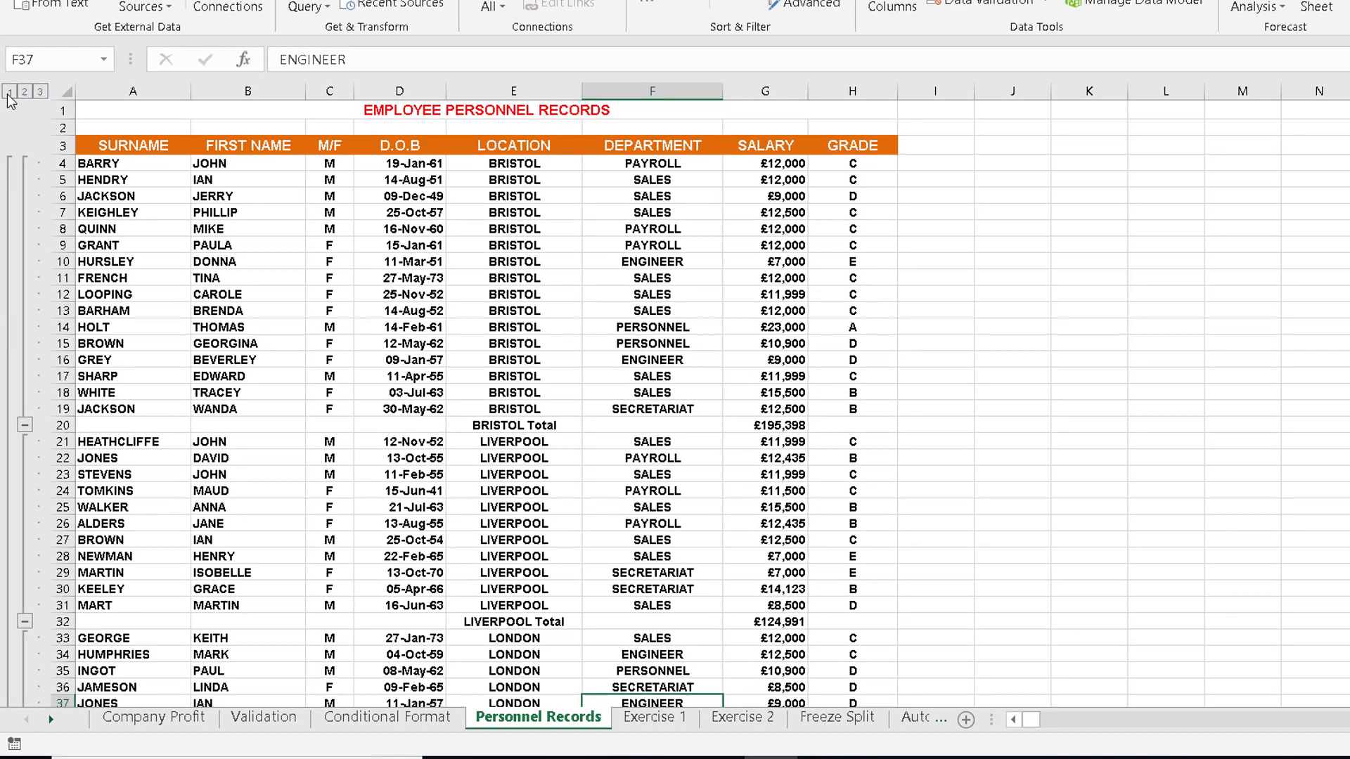
{"action": "left_click", "coordinate": [10, 92]}
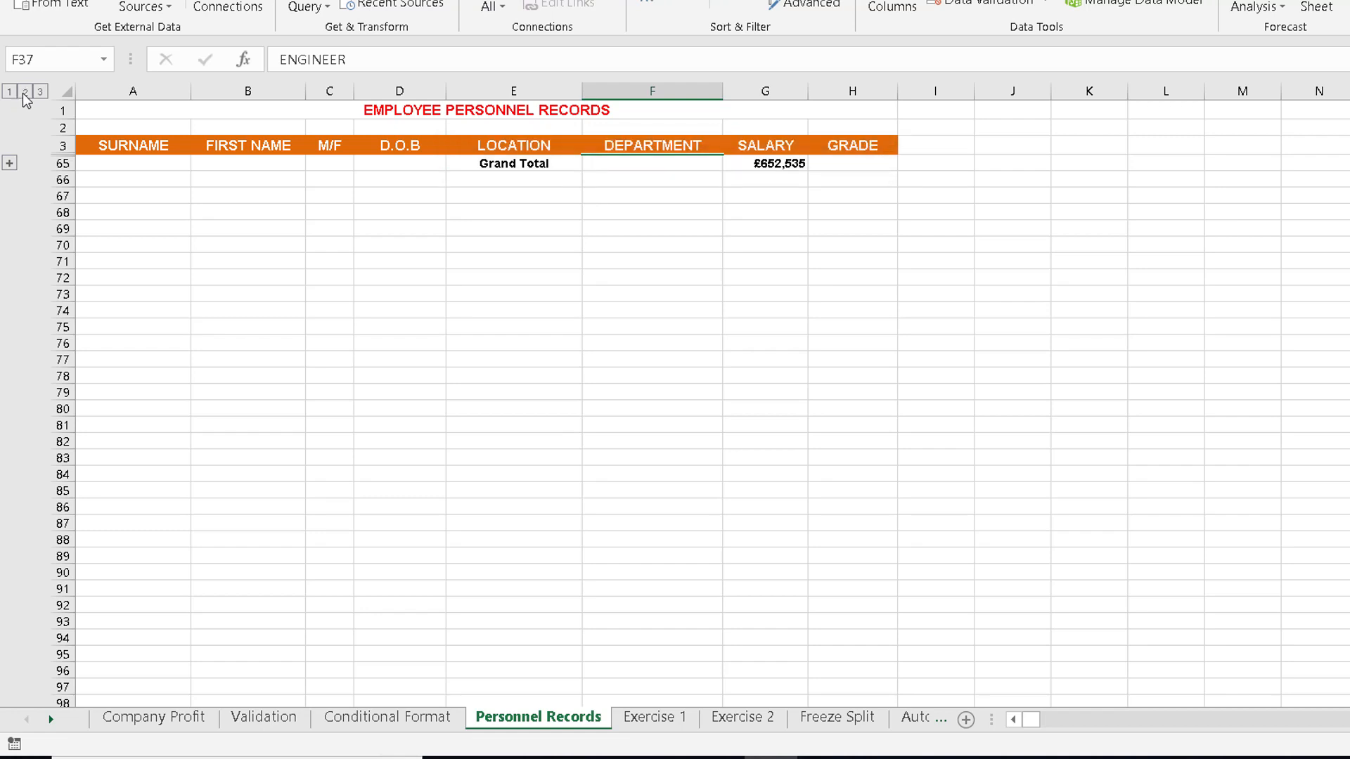
{"action": "left_click", "coordinate": [24, 92]}
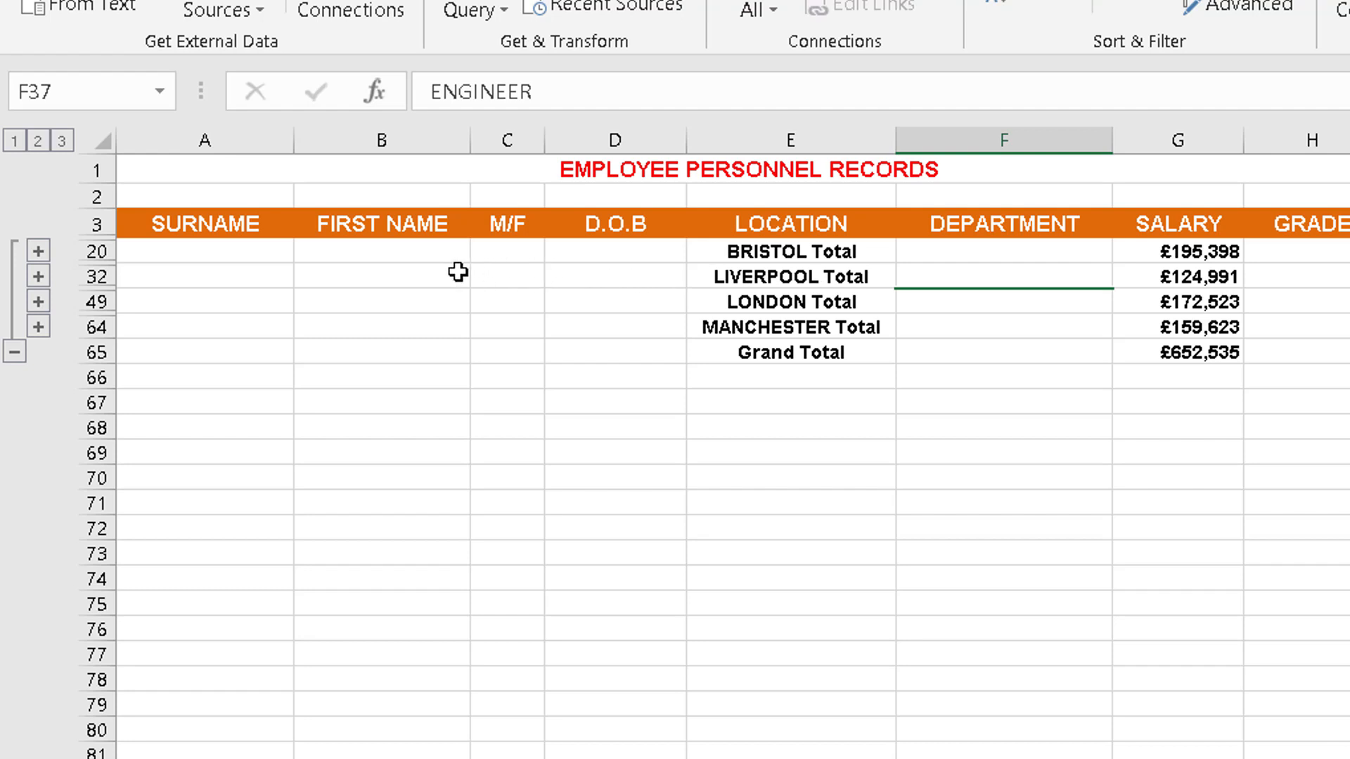
Step: Expand the Liverpool group to view its individual employee records and collapse it again
{"action": "left_click", "coordinate": [38, 277]}
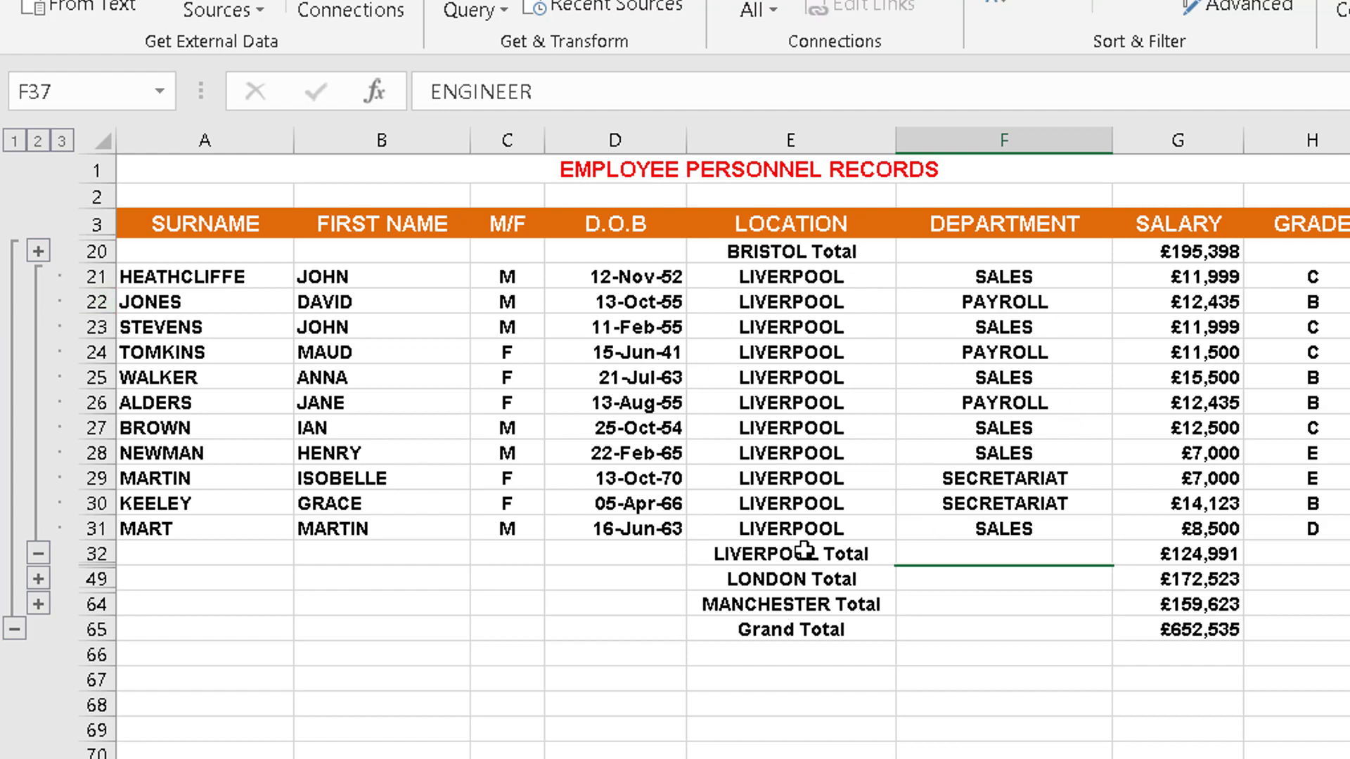
{"action": "left_click", "coordinate": [38, 553]}
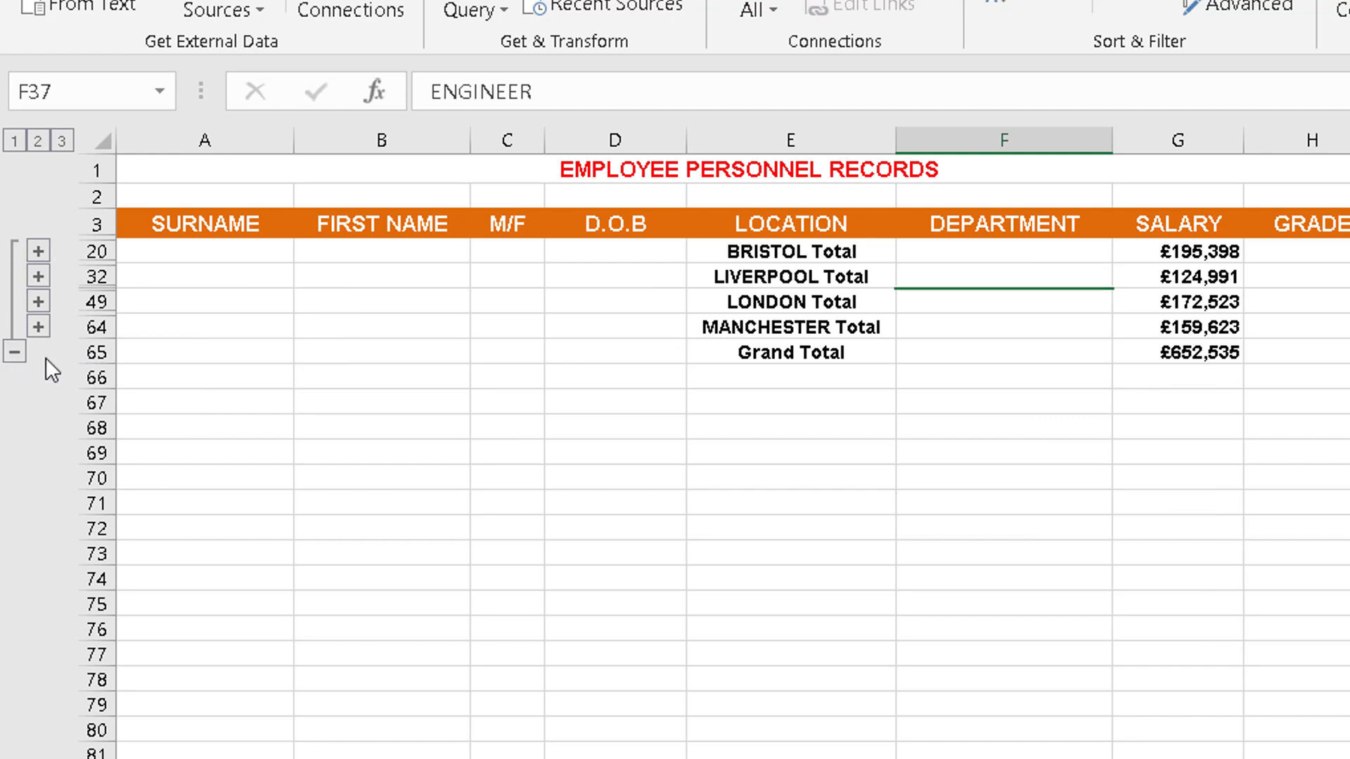
Step: Expand the Bristol group to view its employee records, collapse it again, and display all records at outline level 3
{"action": "left_click", "coordinate": [38, 251]}
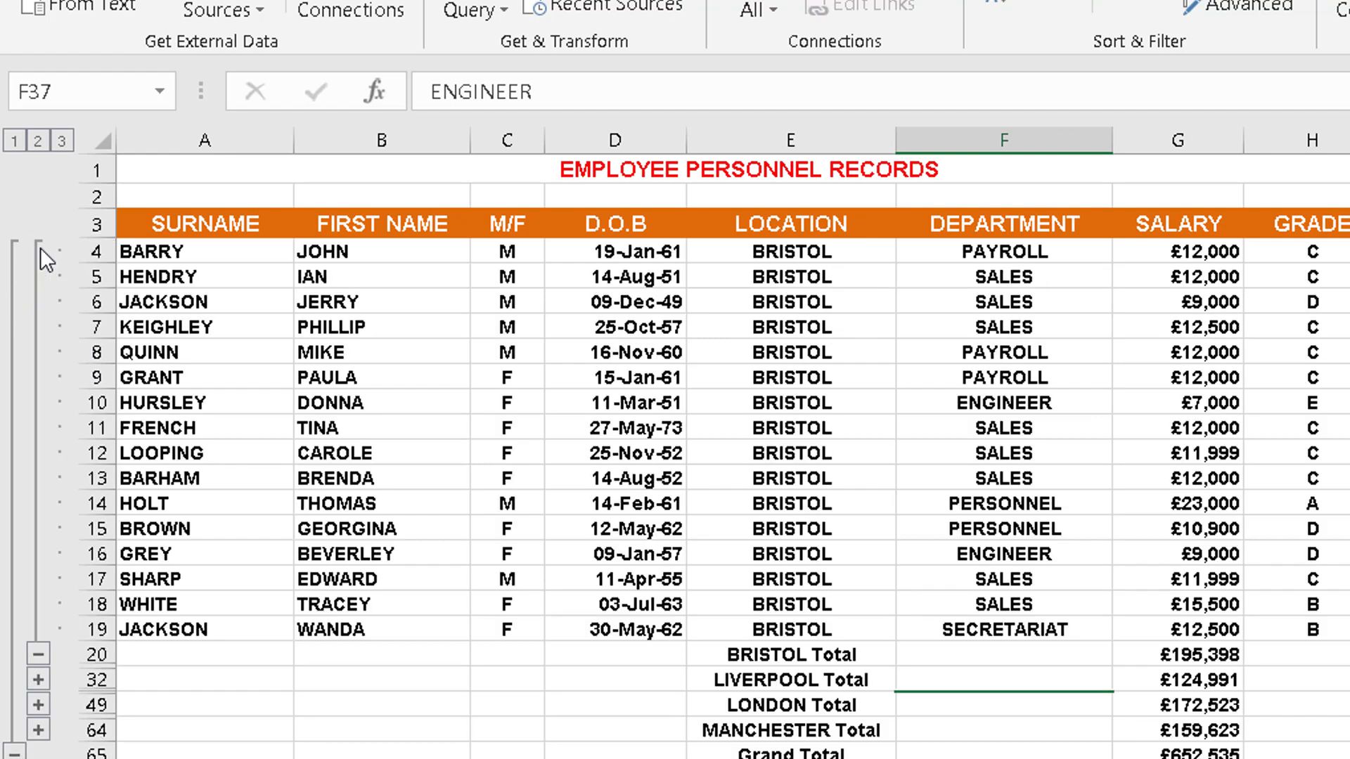
{"action": "left_click", "coordinate": [39, 654]}
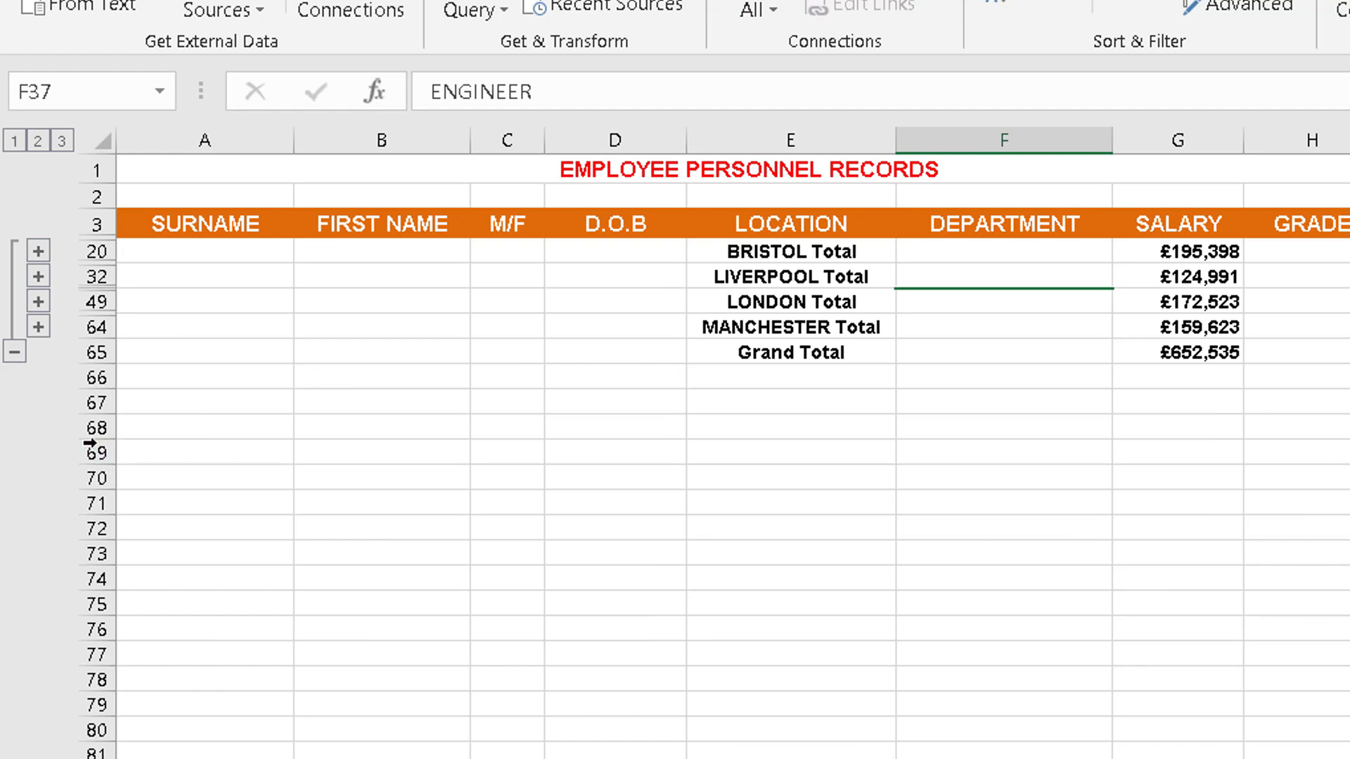
{"action": "left_click", "coordinate": [66, 138]}
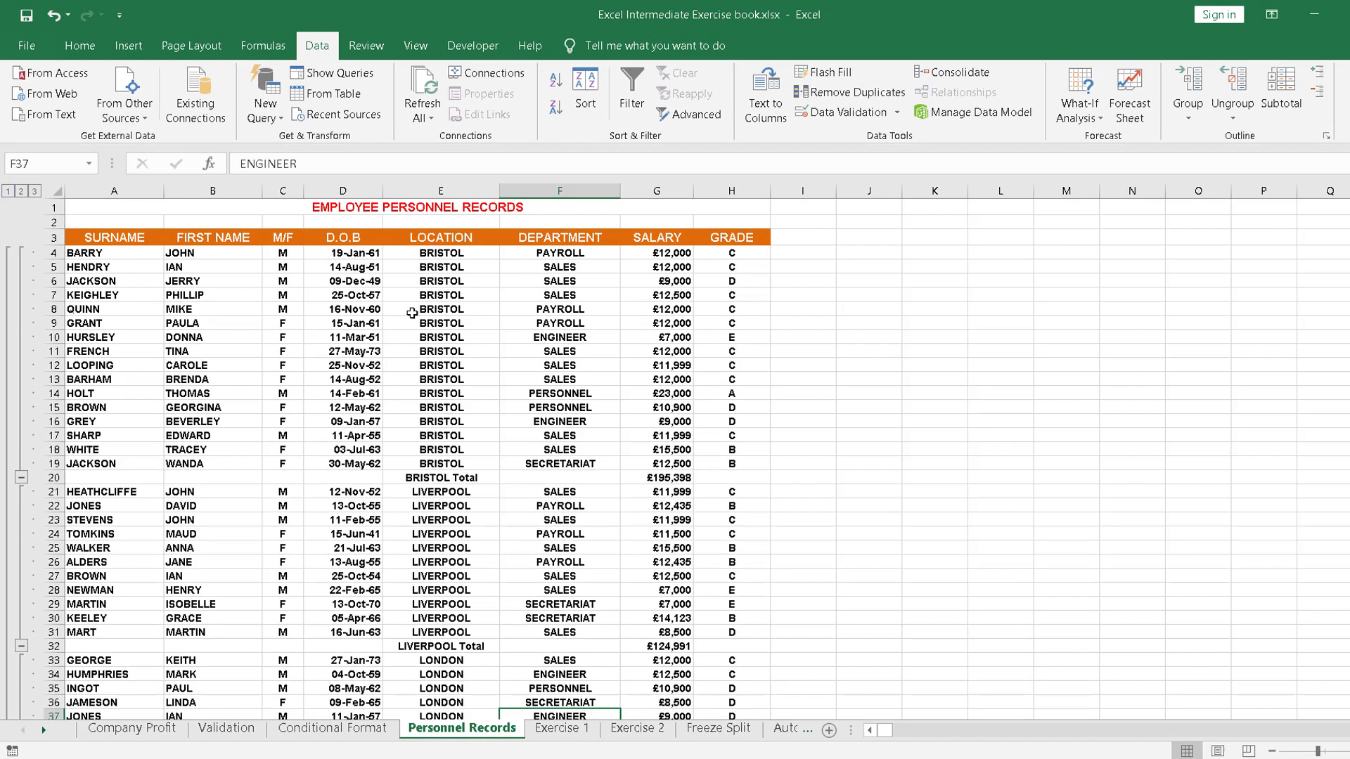
Step: Set up another subtotal for the personnel records using the Count function at each change in LOCATION
{"action": "left_click", "coordinate": [341, 325]}
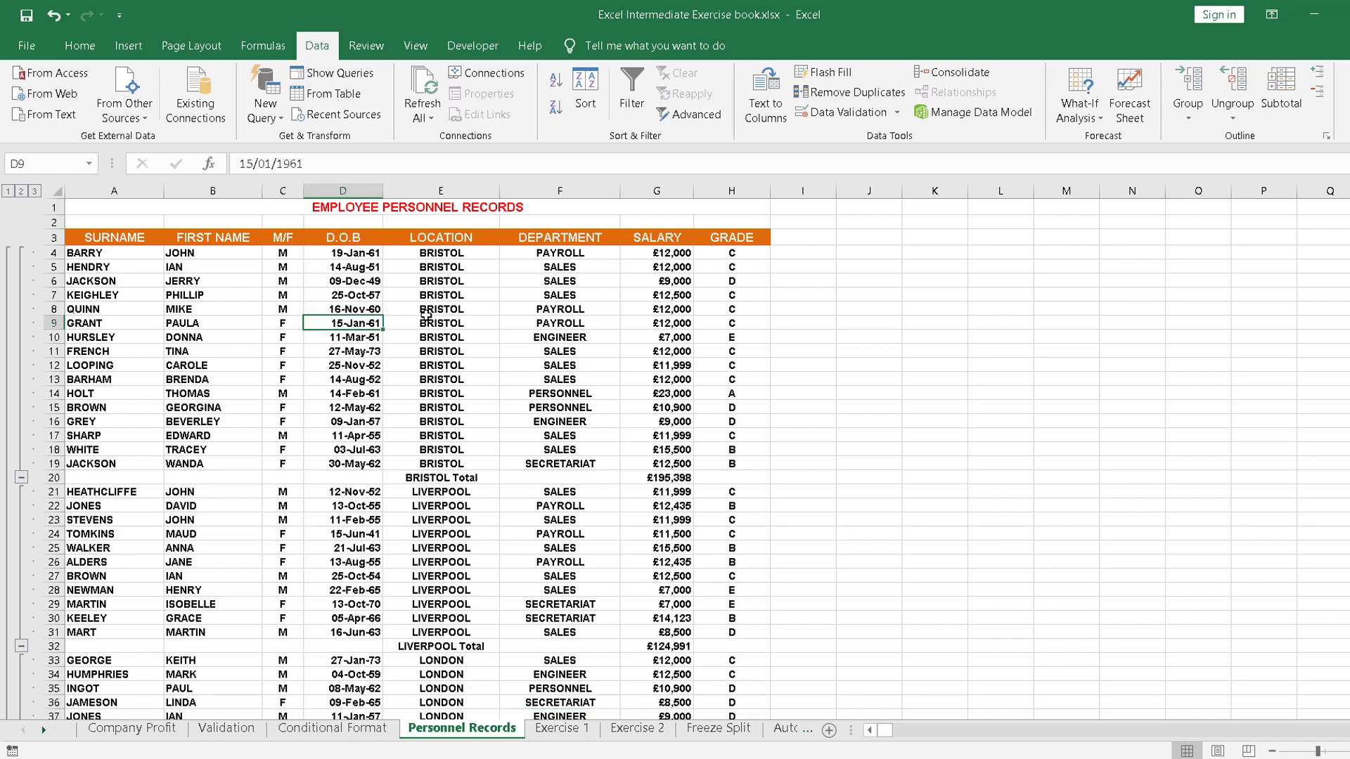
{"action": "left_click", "coordinate": [426, 315]}
{"action": "left_click", "coordinate": [540, 314]}
{"action": "left_click", "coordinate": [448, 320]}
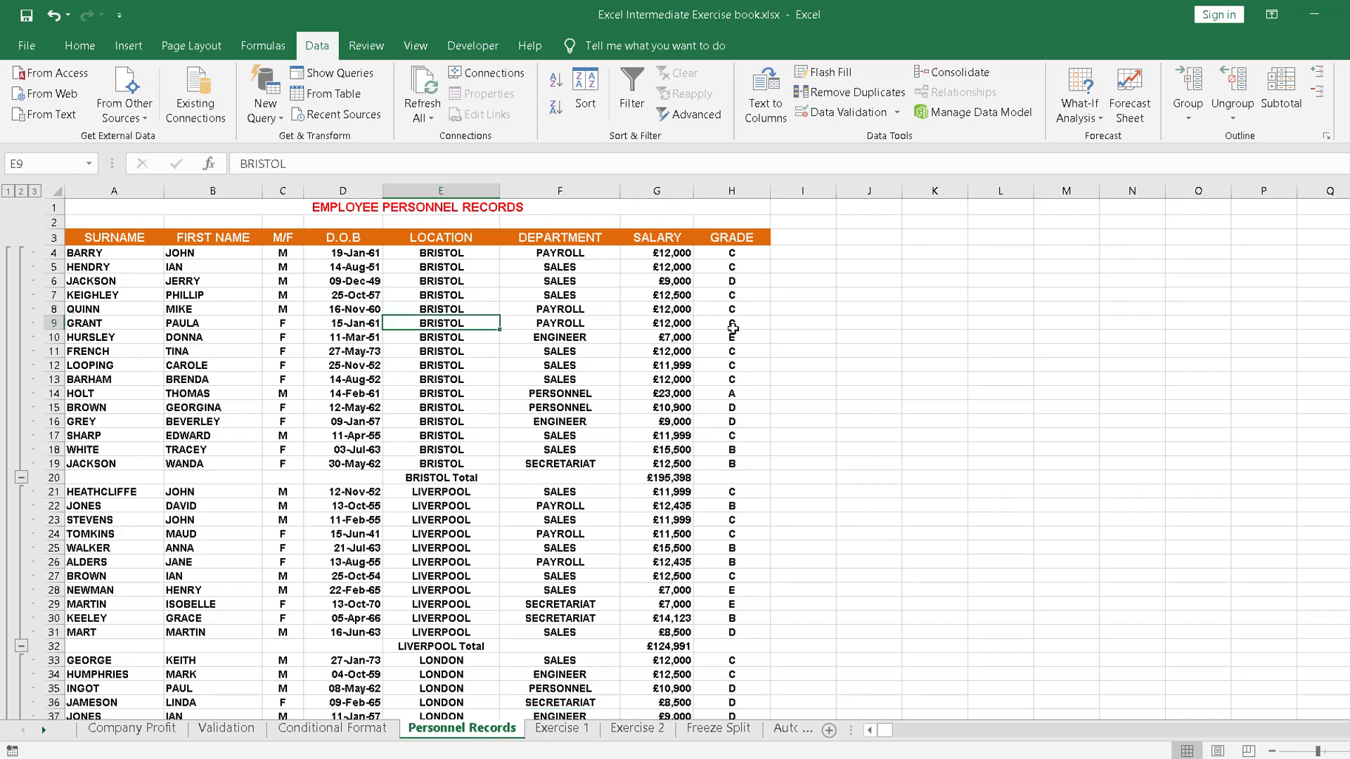
{"action": "left_click", "coordinate": [904, 328]}
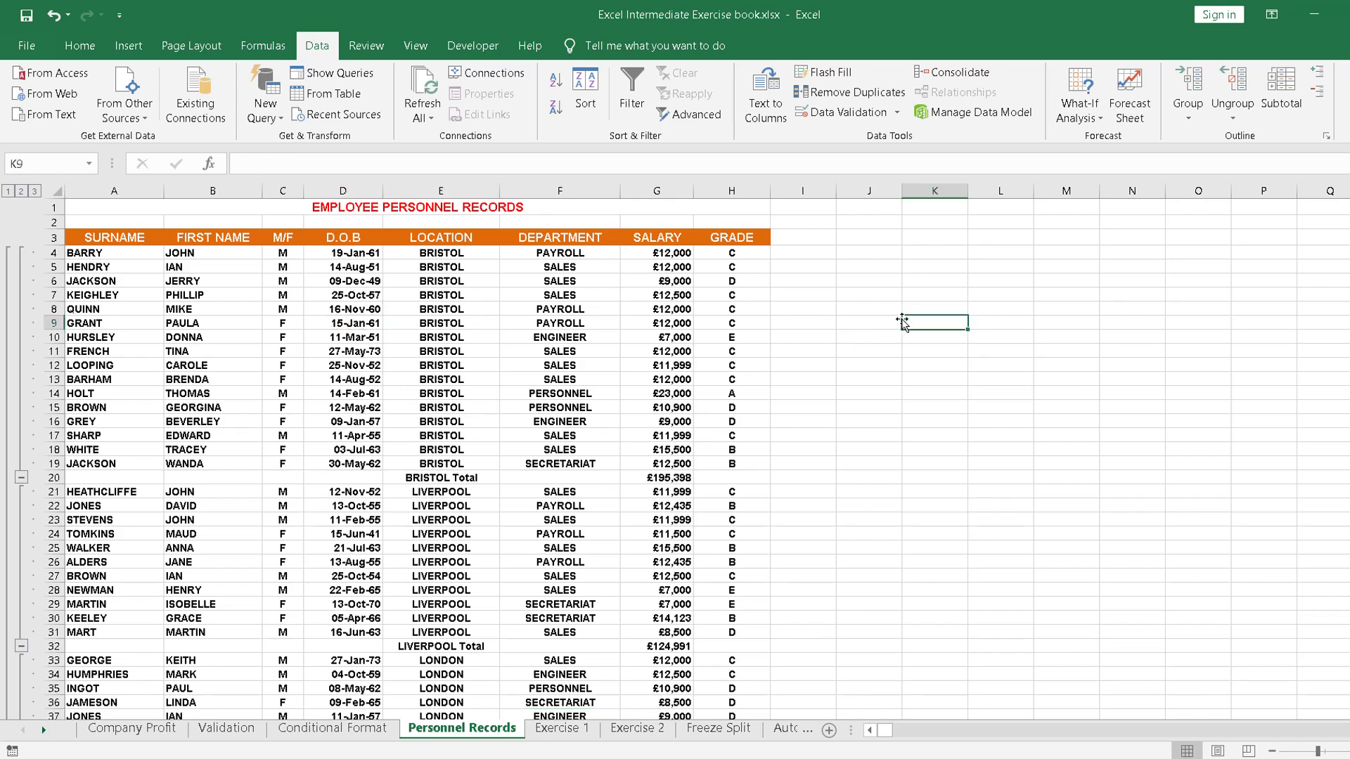
{"action": "left_click", "coordinate": [475, 323]}
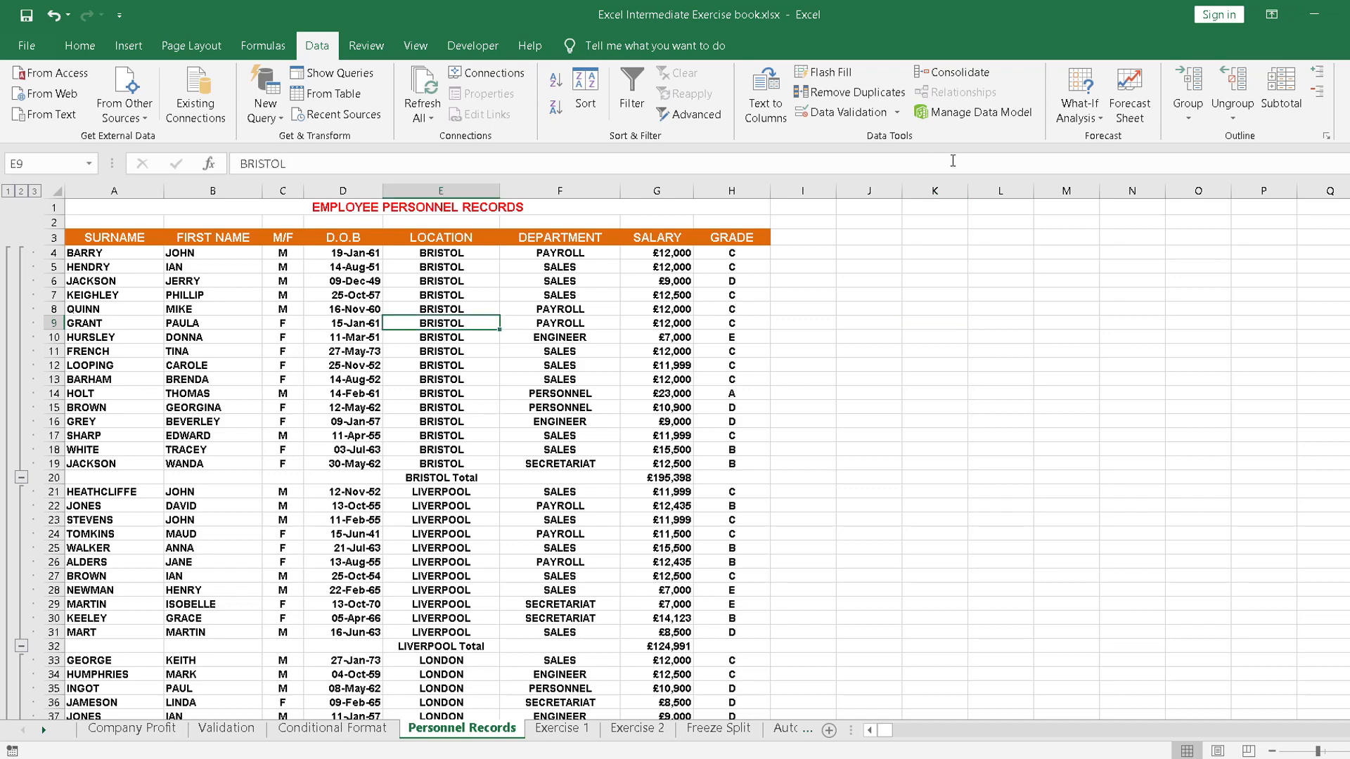
{"action": "left_click", "coordinate": [1294, 90]}
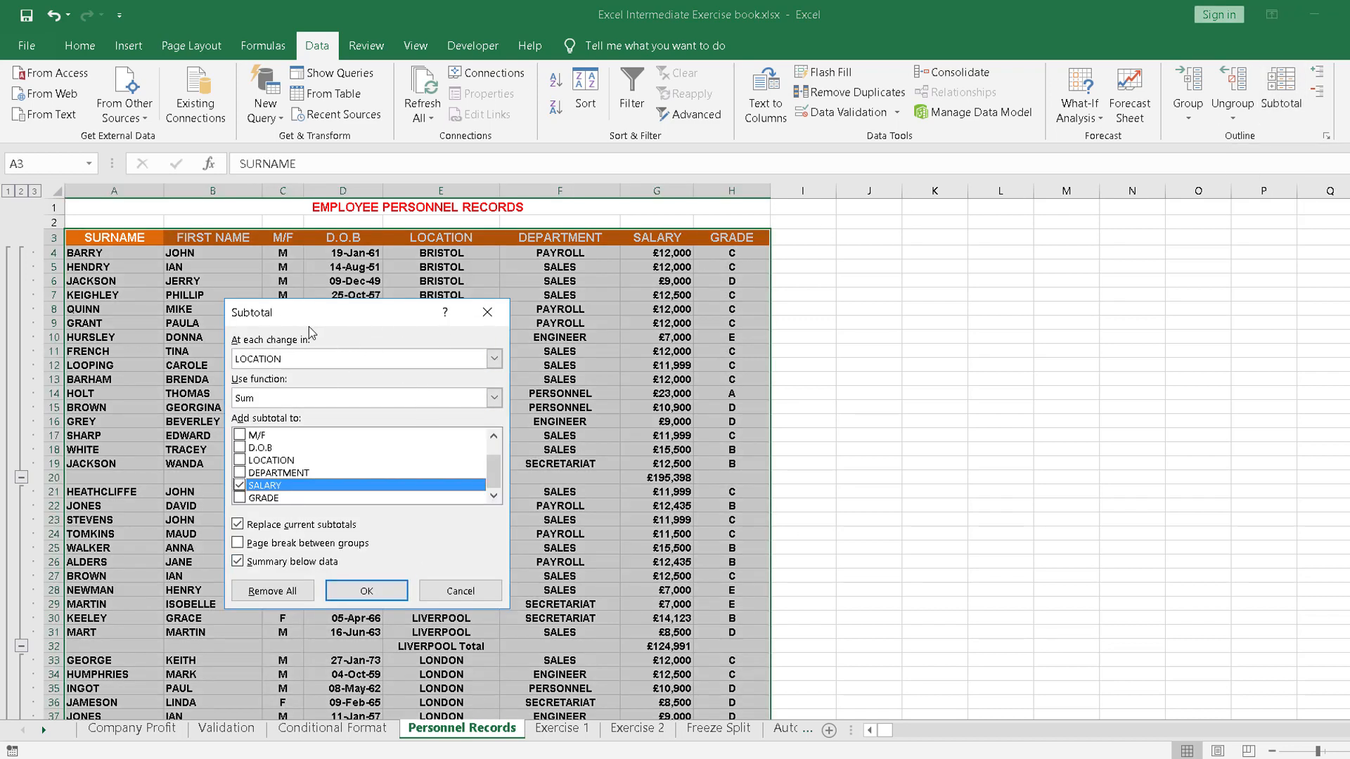
{"action": "left_click_drag", "start_coordinate": [319, 311], "coordinate": [206, 268]}
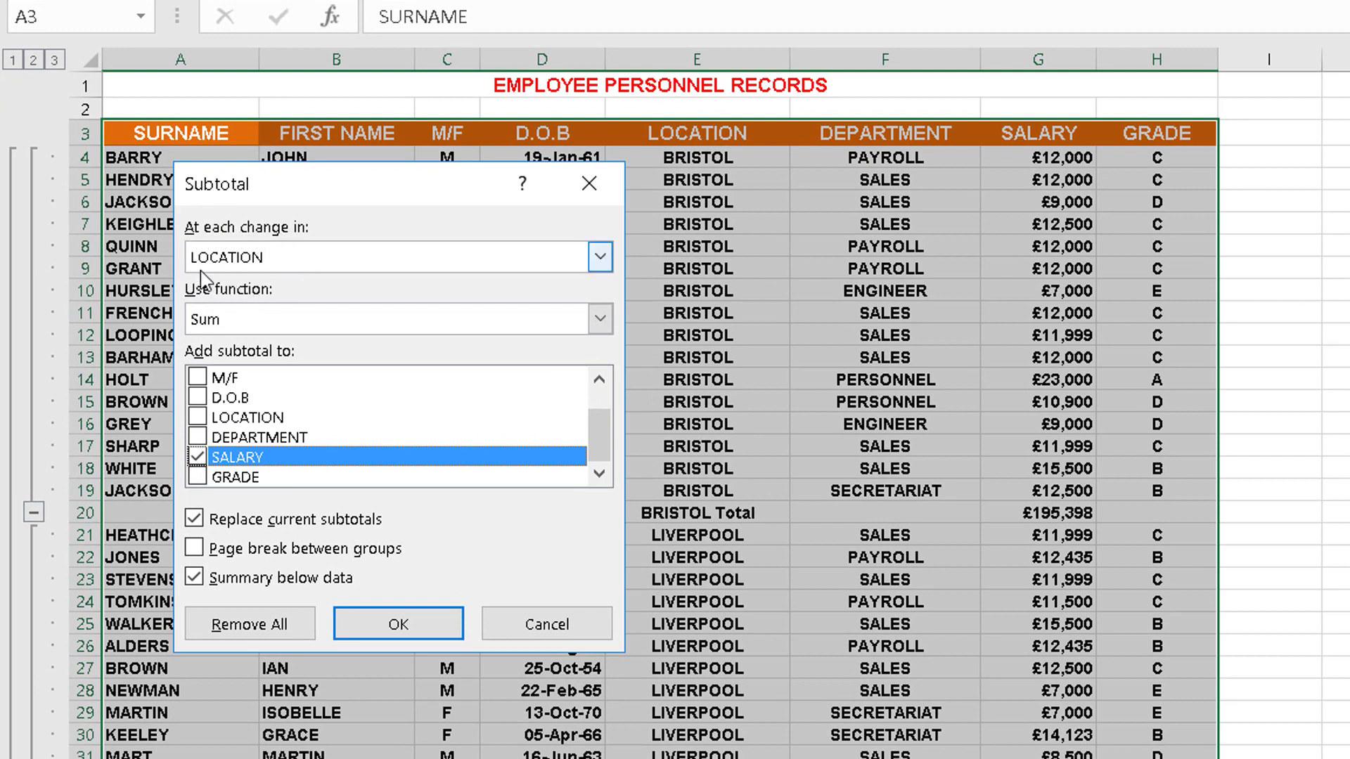
{"action": "left_click", "coordinate": [242, 321]}
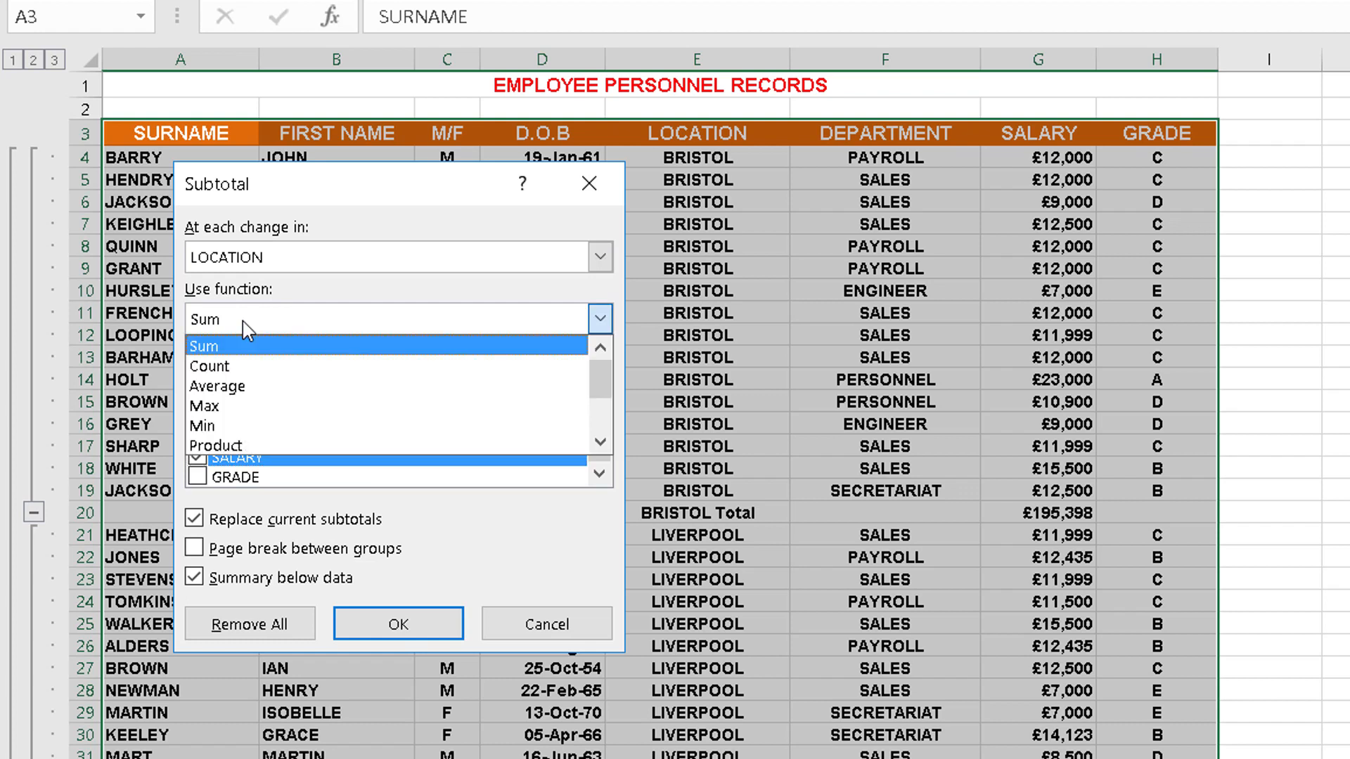
{"action": "left_click", "coordinate": [243, 366]}
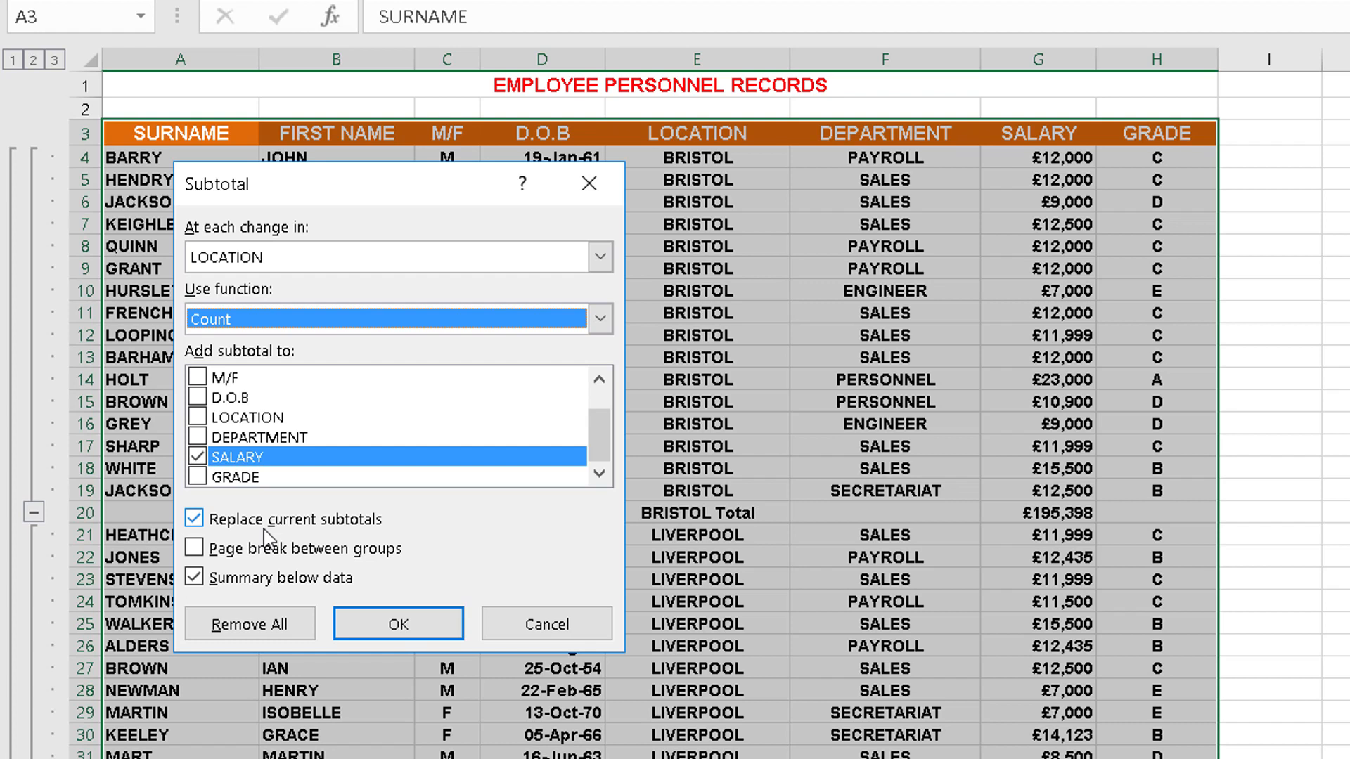
Step: Turn off replacing the current subtotals and apply the additional subtotal to SALARY
{"action": "left_click", "coordinate": [195, 525]}
{"action": "left_click", "coordinate": [195, 522]}
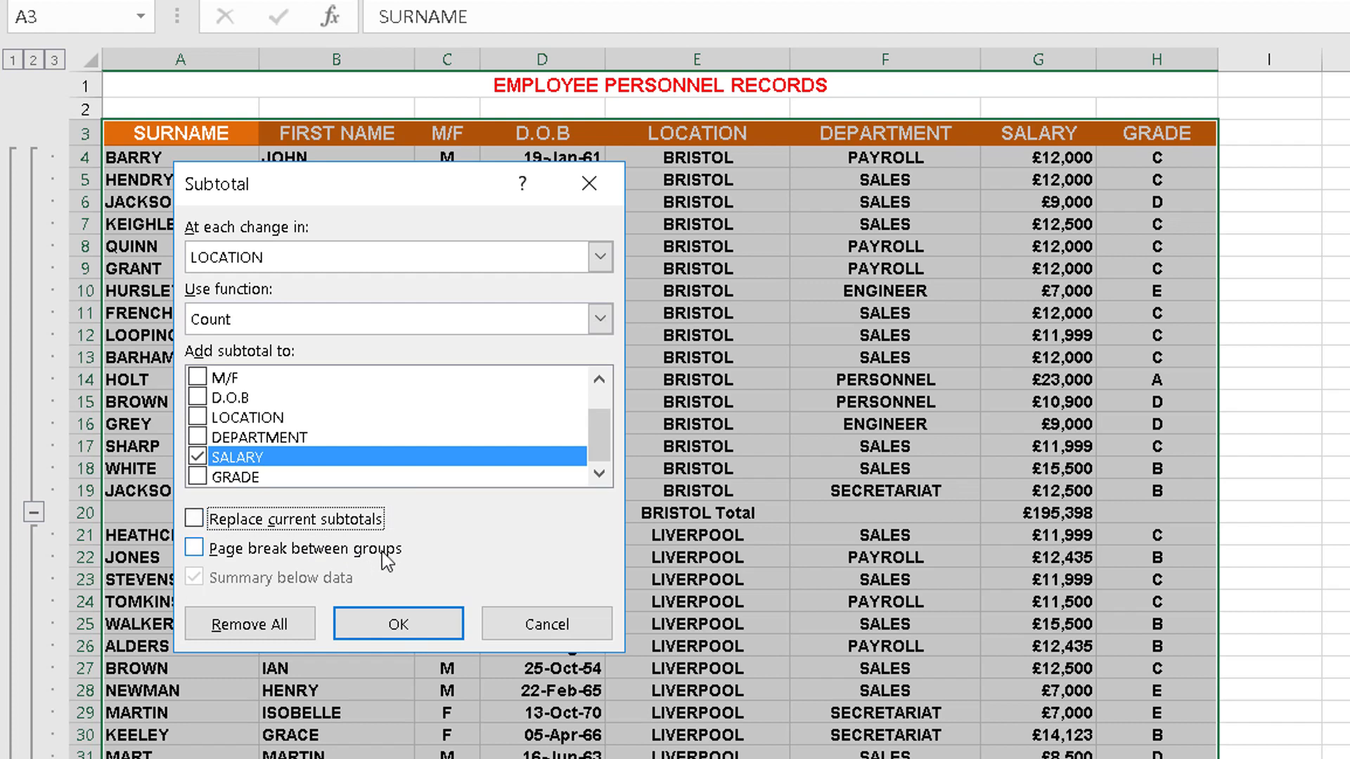
{"action": "left_click", "coordinate": [380, 636]}
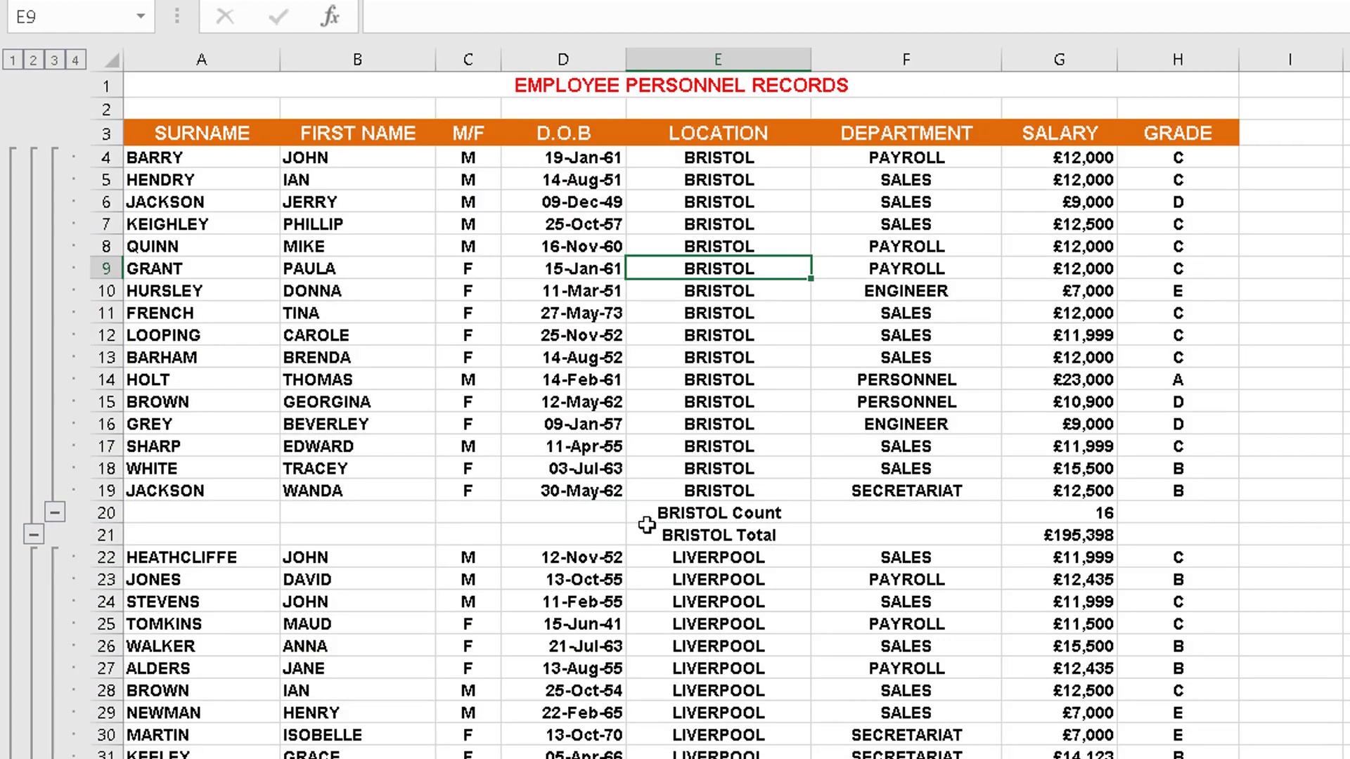
Step: Inspect the Bristol count and total rows, and step through outline levels 1 to 4 to compare the location and grand summaries
{"action": "left_click_drag", "start_coordinate": [668, 513], "coordinate": [1104, 538]}
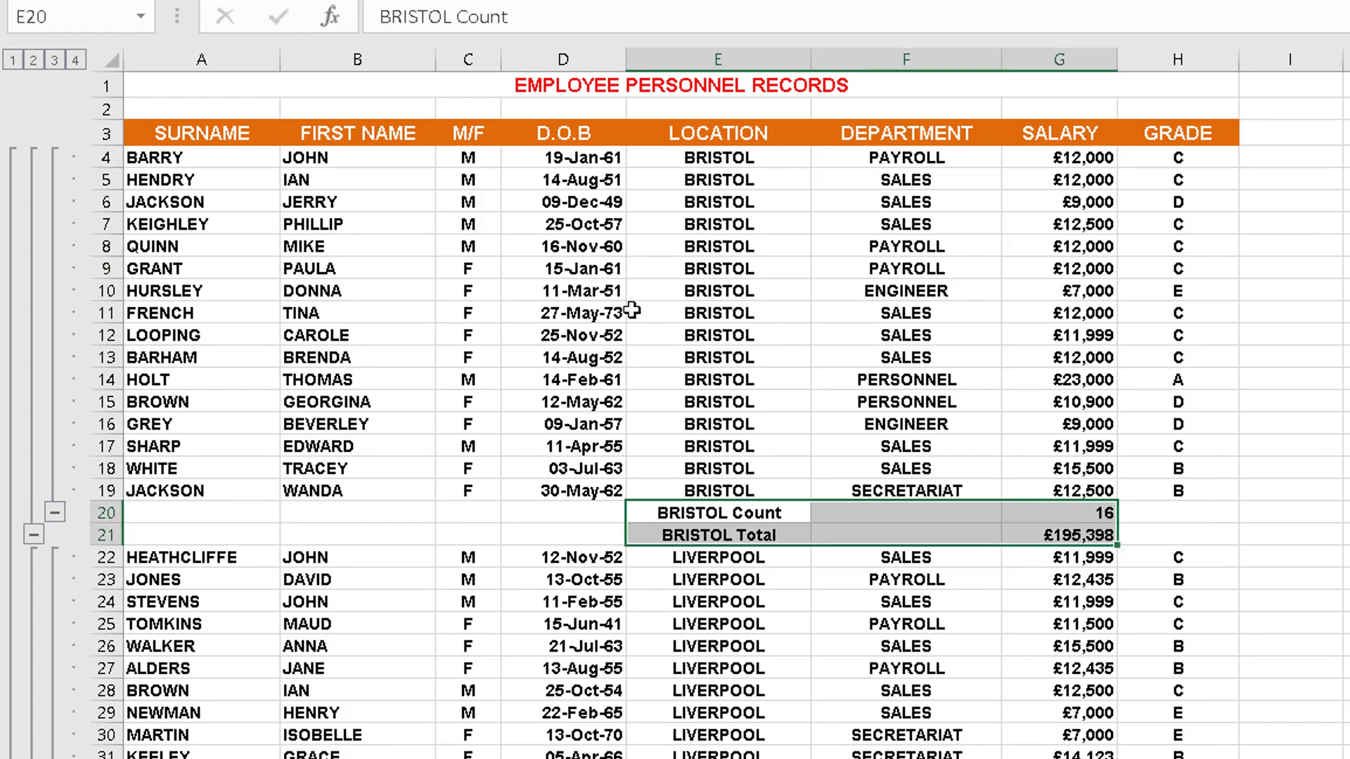
{"action": "left_click", "coordinate": [577, 291]}
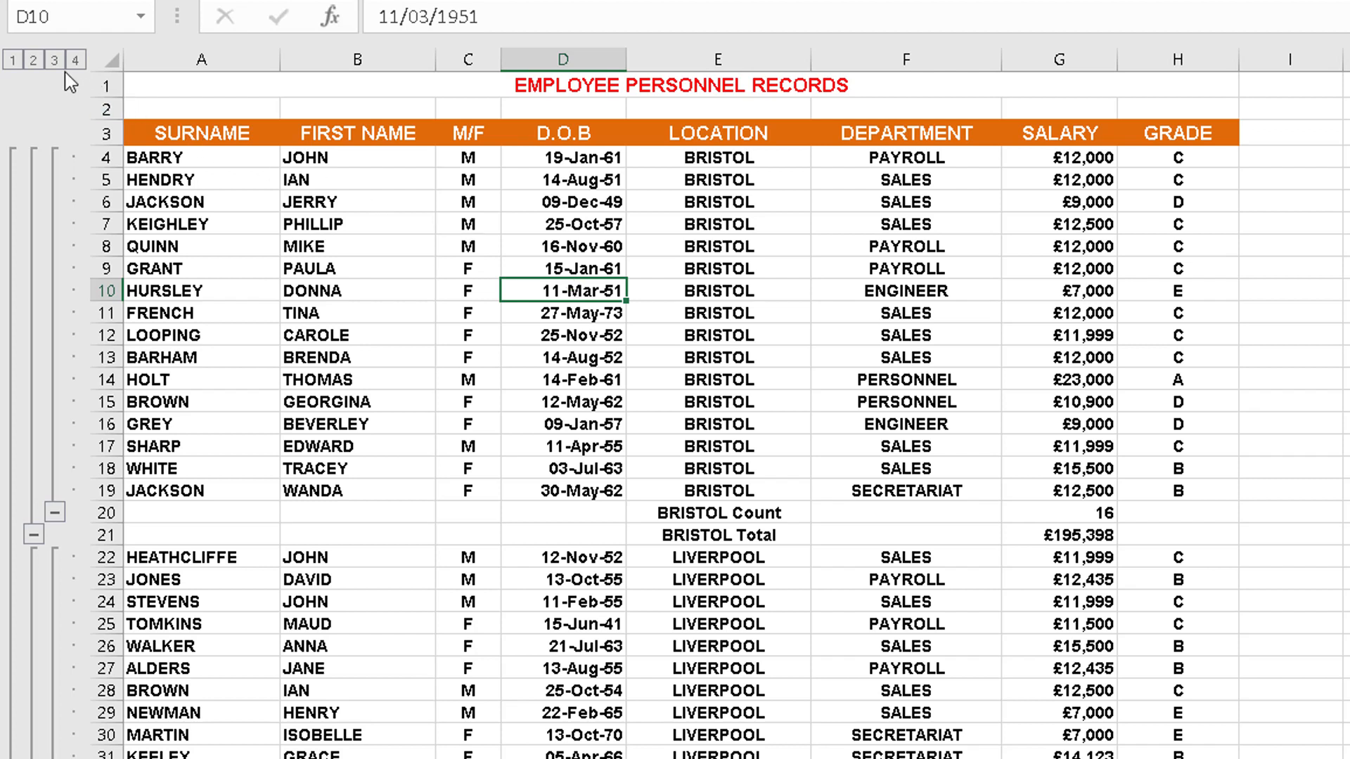
{"action": "left_click", "coordinate": [12, 62]}
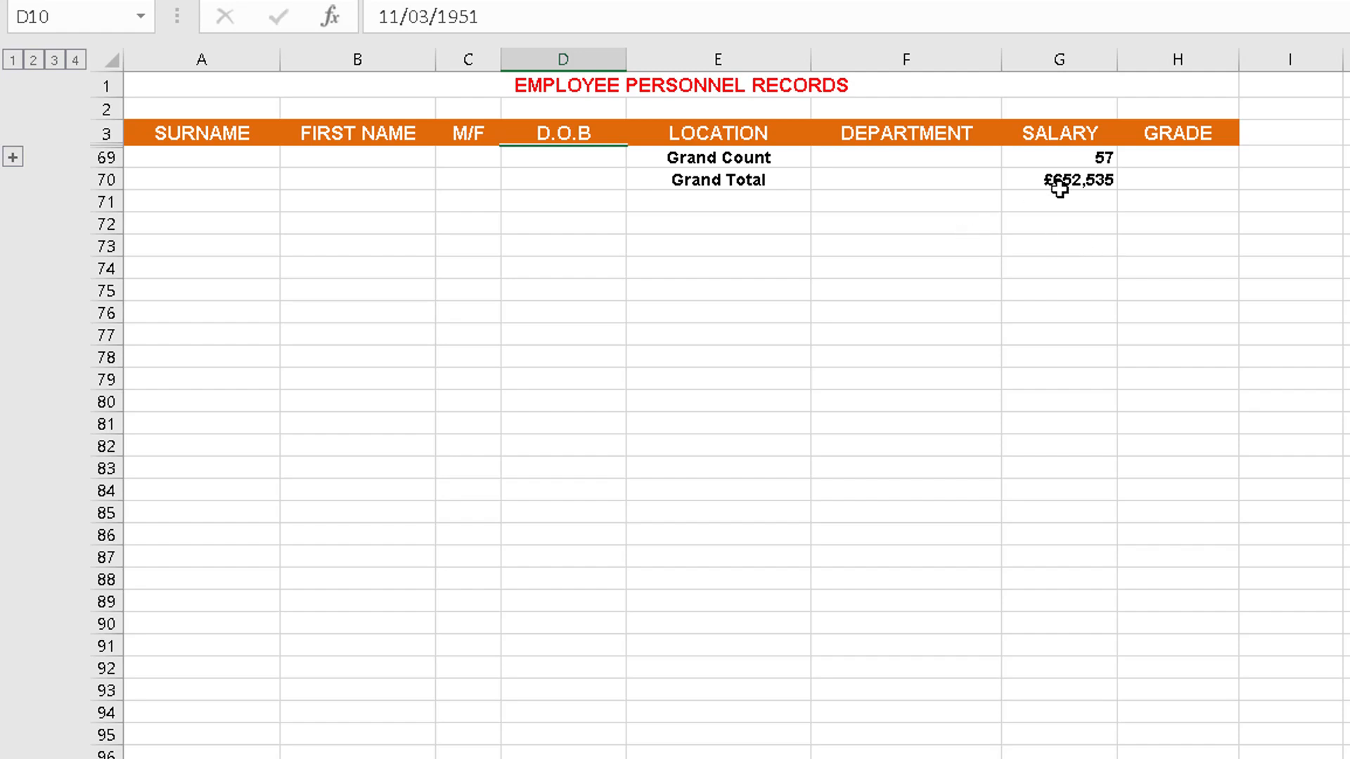
{"action": "left_click", "coordinate": [34, 61]}
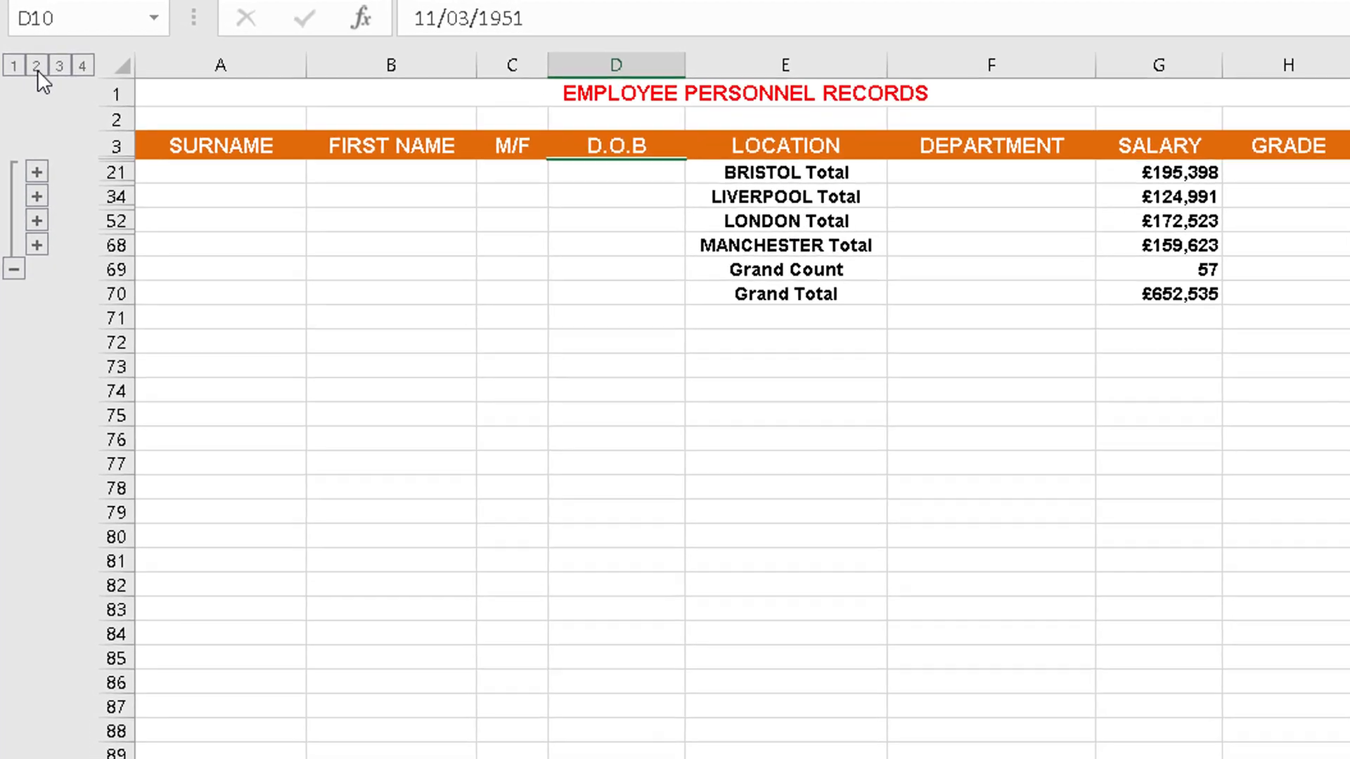
{"action": "left_click", "coordinate": [63, 68]}
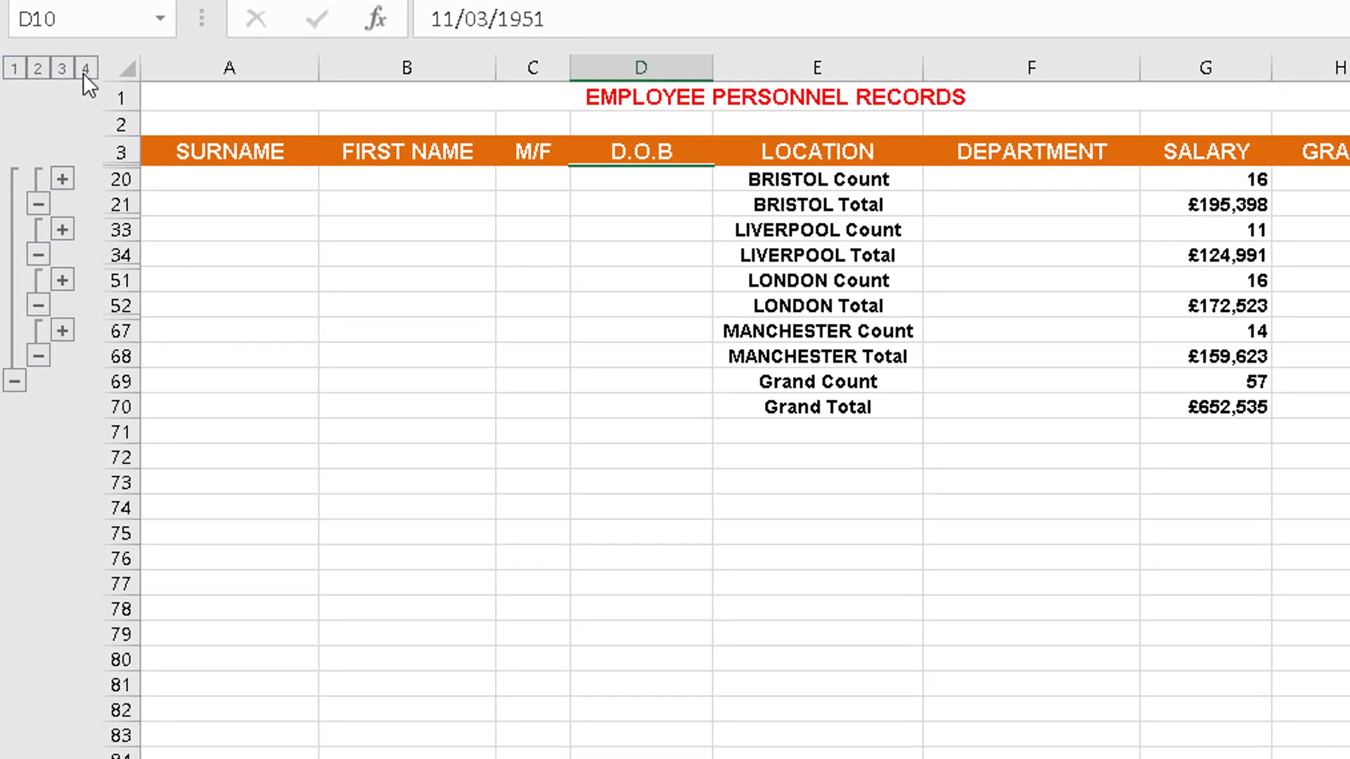
{"action": "left_click", "coordinate": [85, 70]}
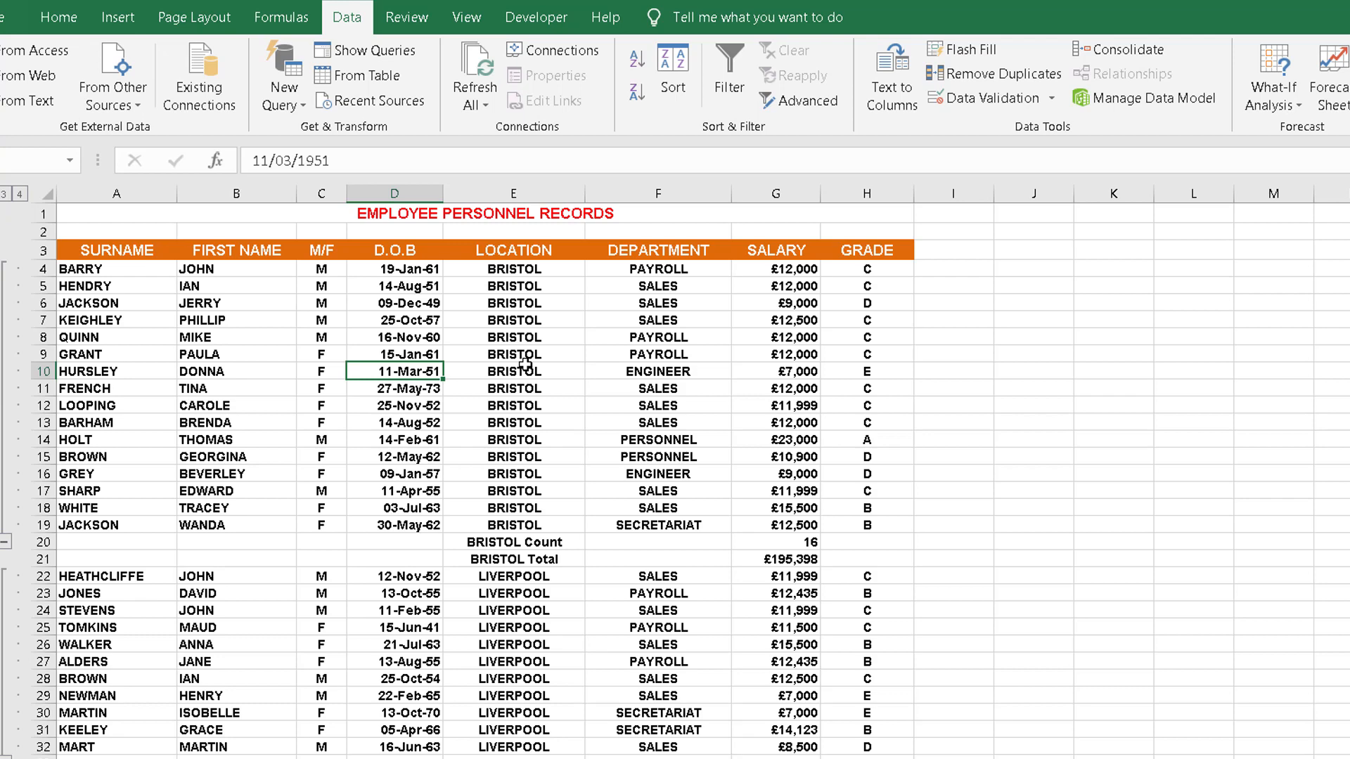
Step: Remove all subtotals from the personnel records
{"action": "left_click_drag", "start_coordinate": [524, 320], "coordinate": [547, 406]}
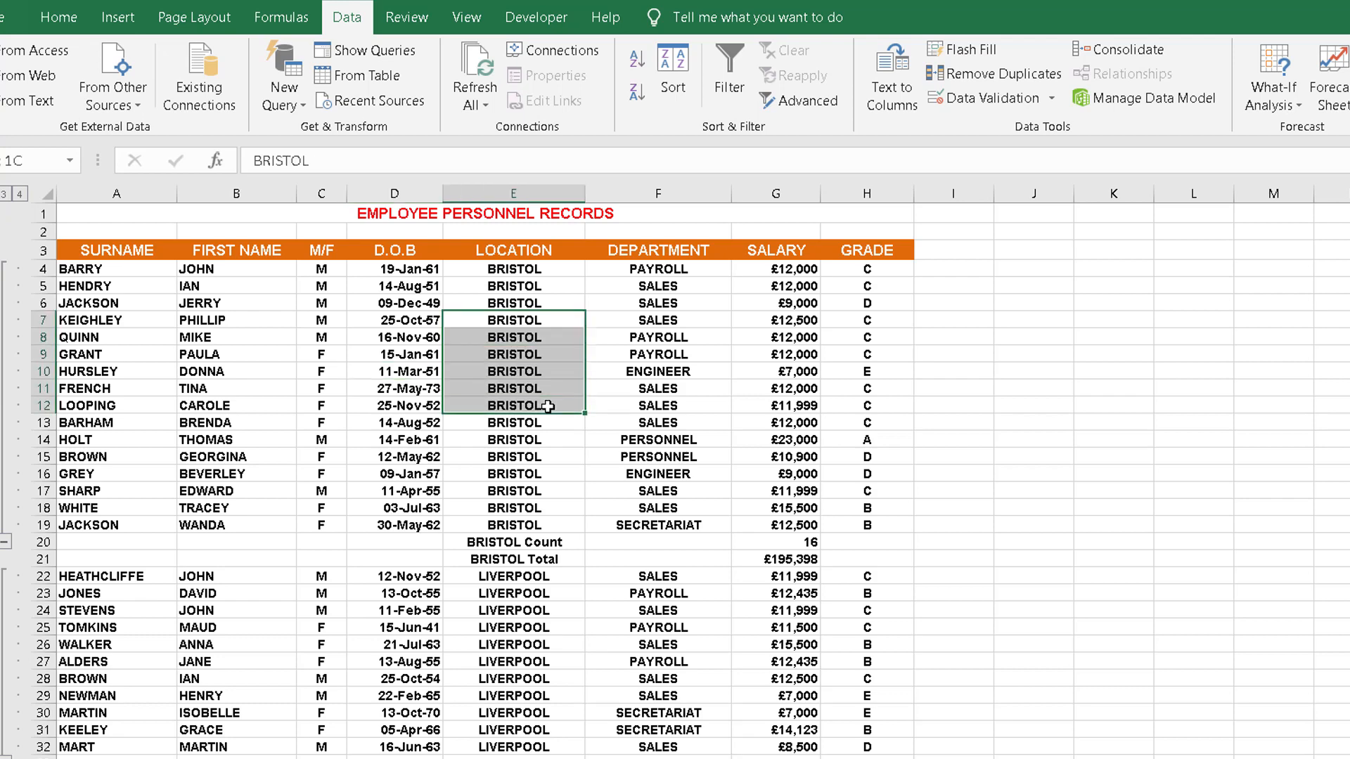
{"action": "left_click", "coordinate": [677, 371]}
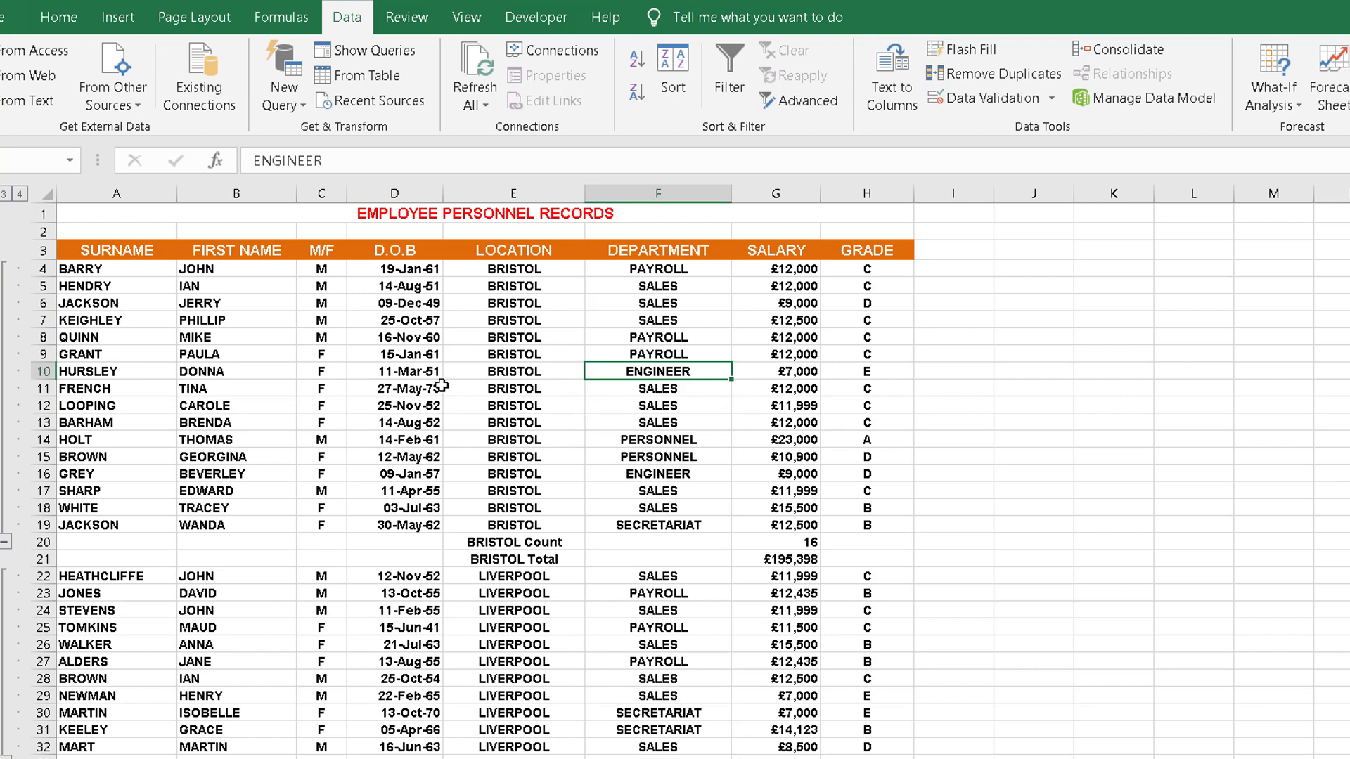
{"action": "left_click", "coordinate": [513, 341]}
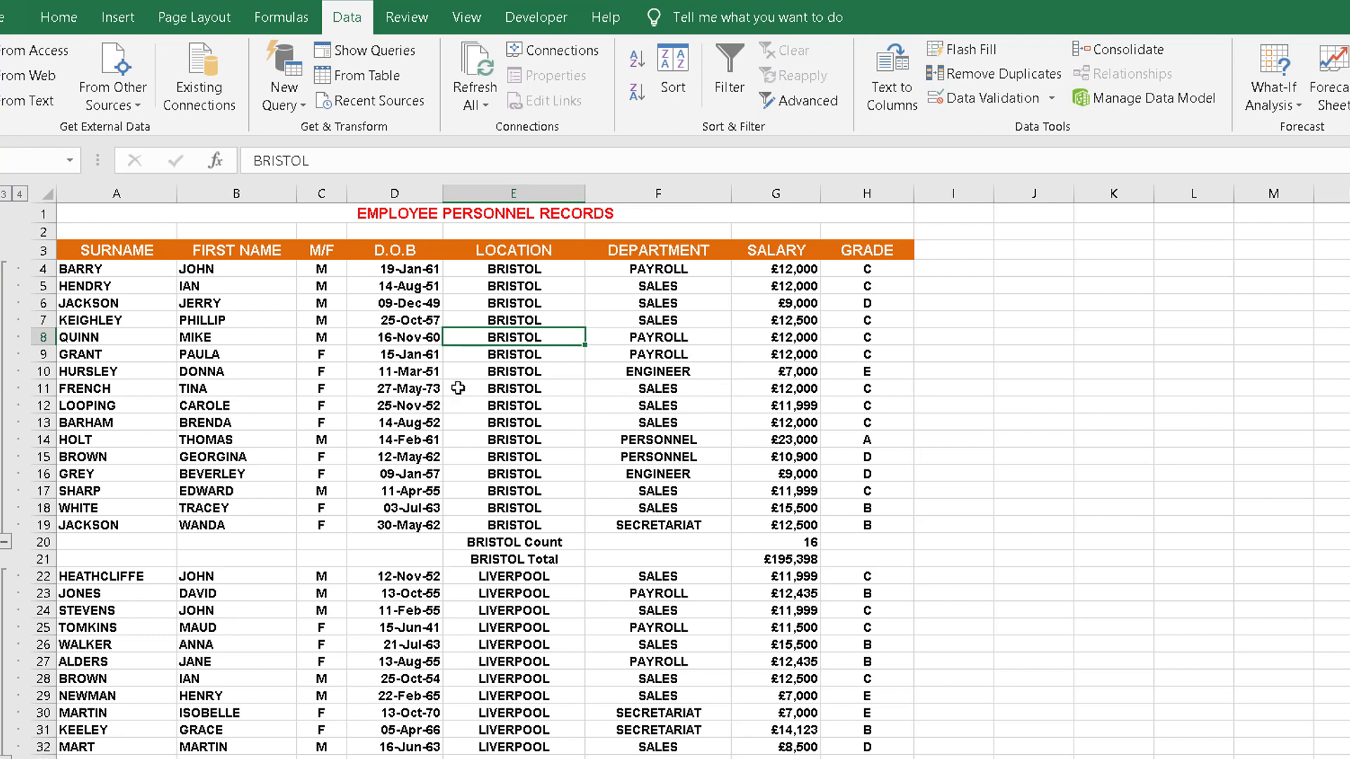
{"action": "left_click", "coordinate": [403, 367]}
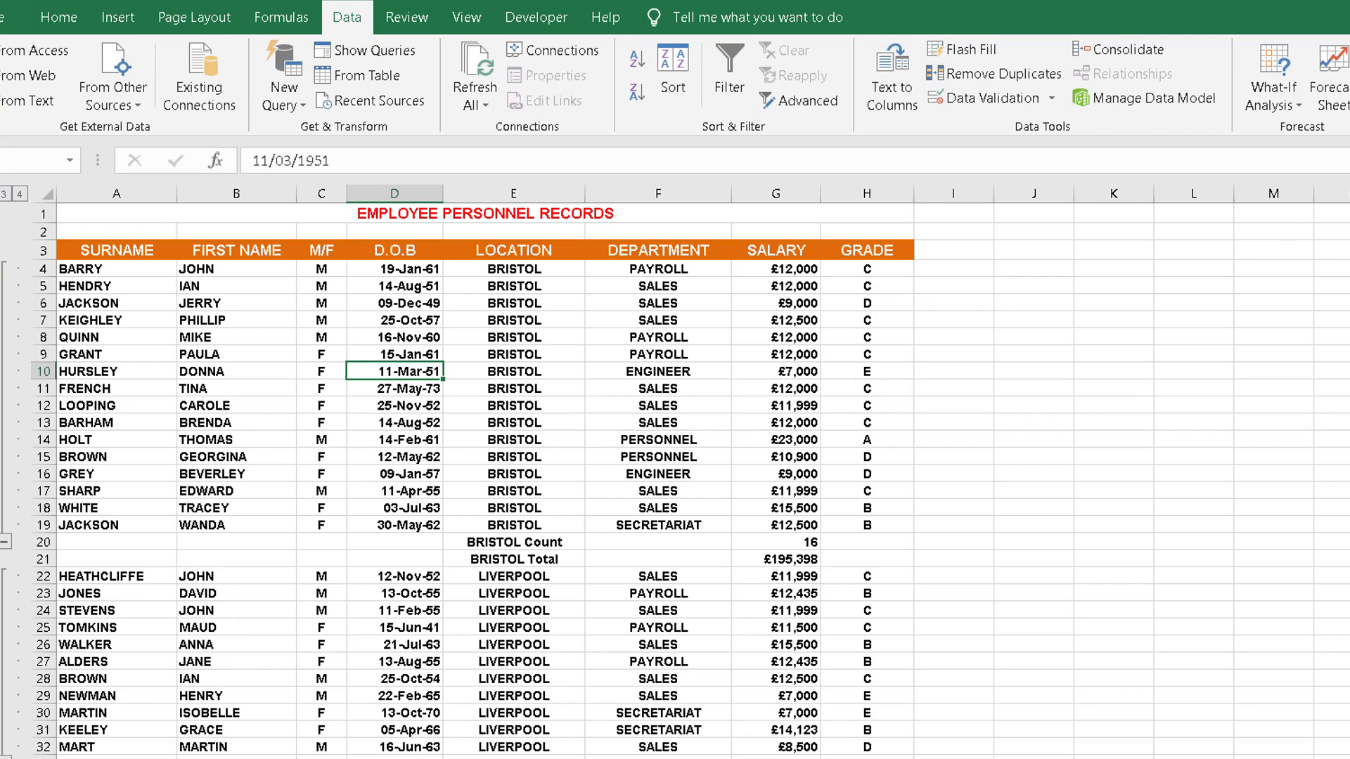
{"action": "left_click", "coordinate": [1349, 74]}
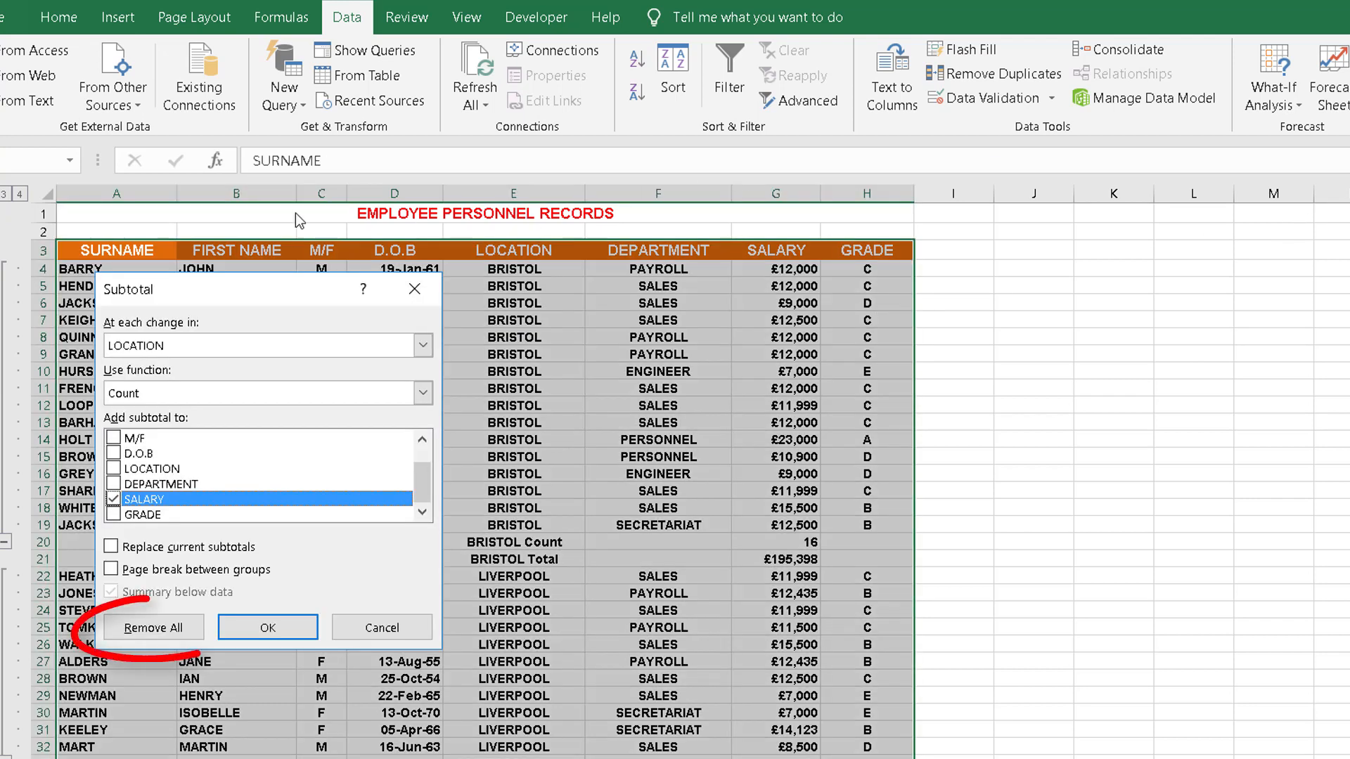
{"action": "left_click", "coordinate": [149, 628]}
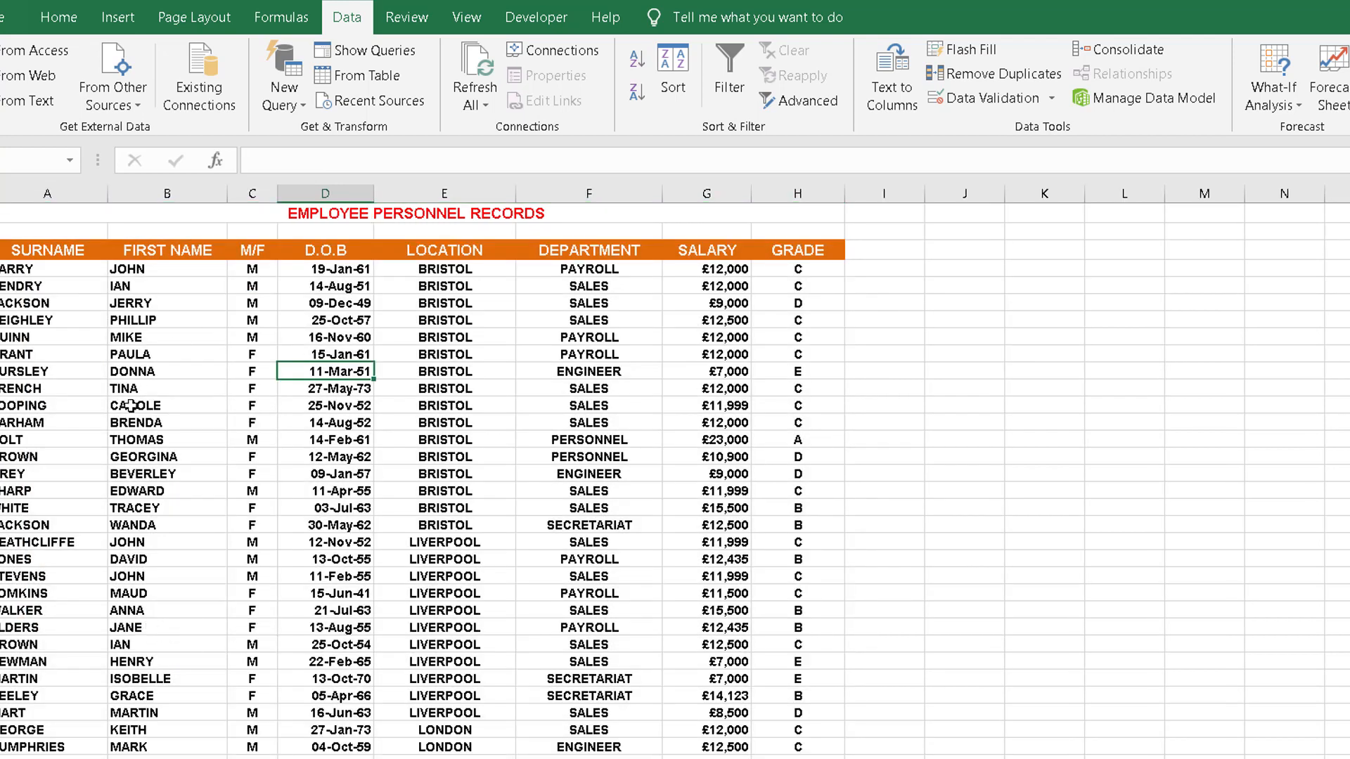